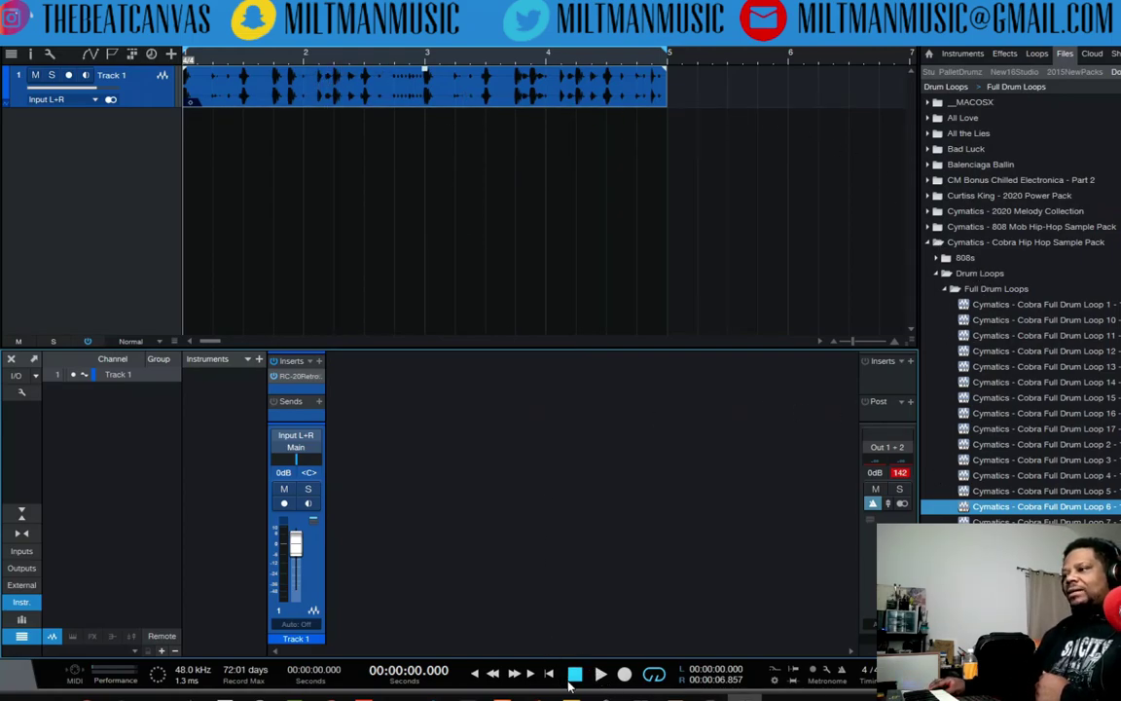
- Audition the drum loop and tweak RC-20: Digital to about 54%, plus Wobble and Noise
click(601, 673)
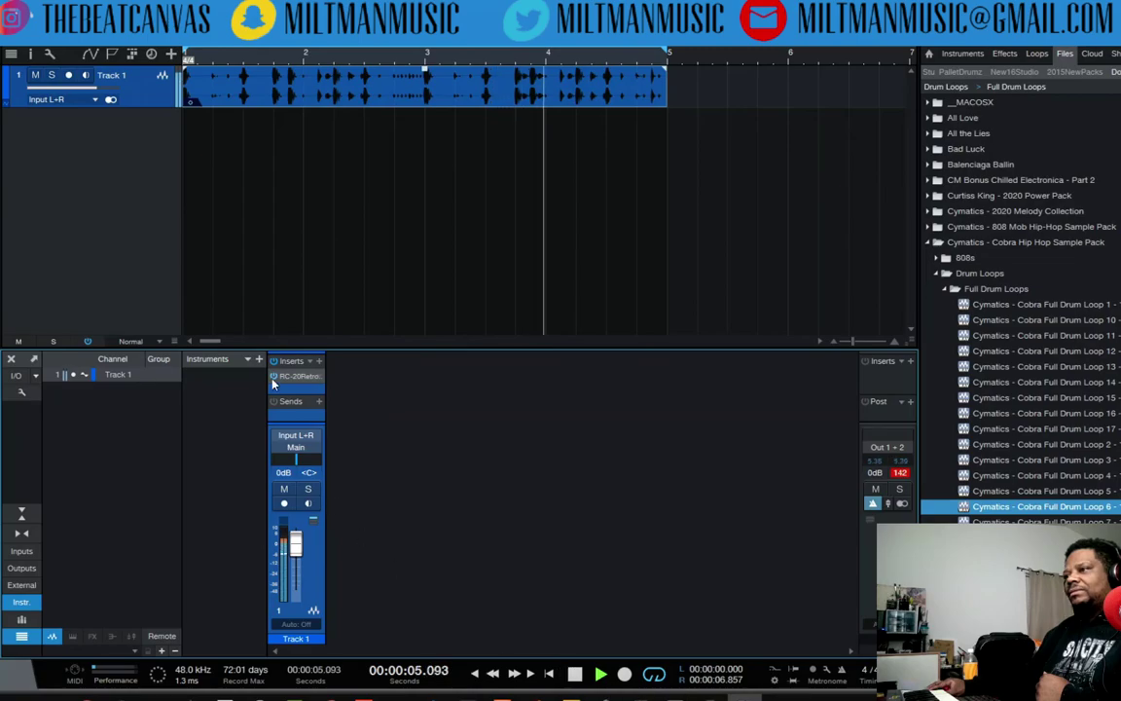
key(space)
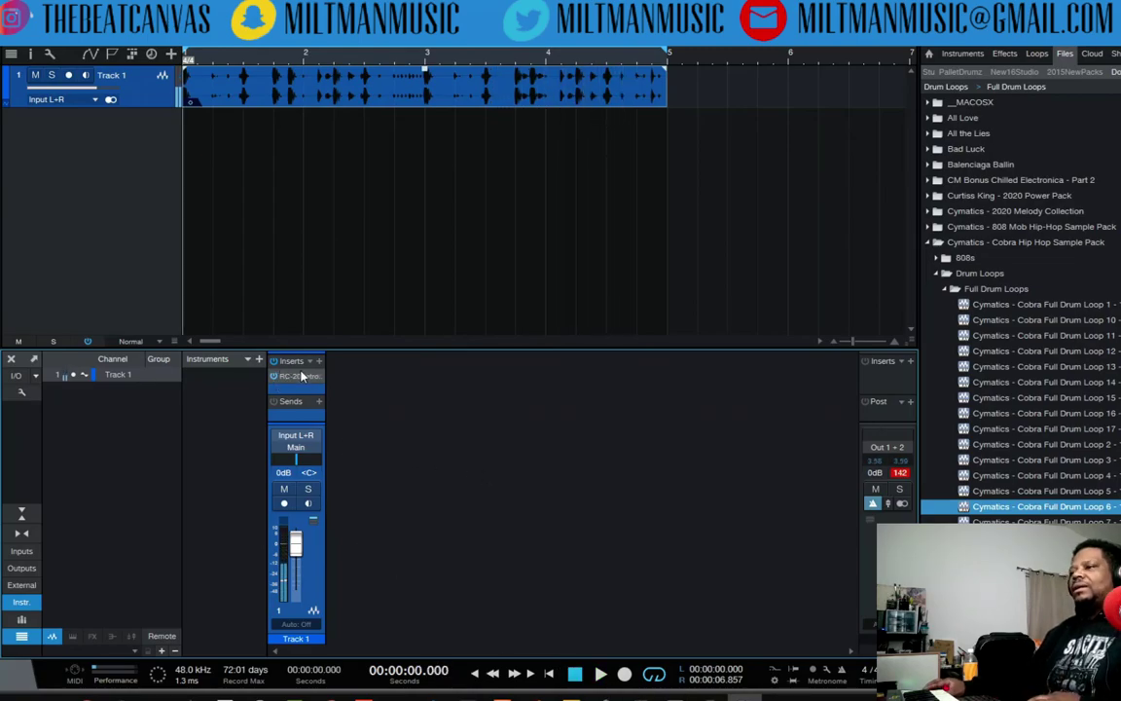
click(294, 375)
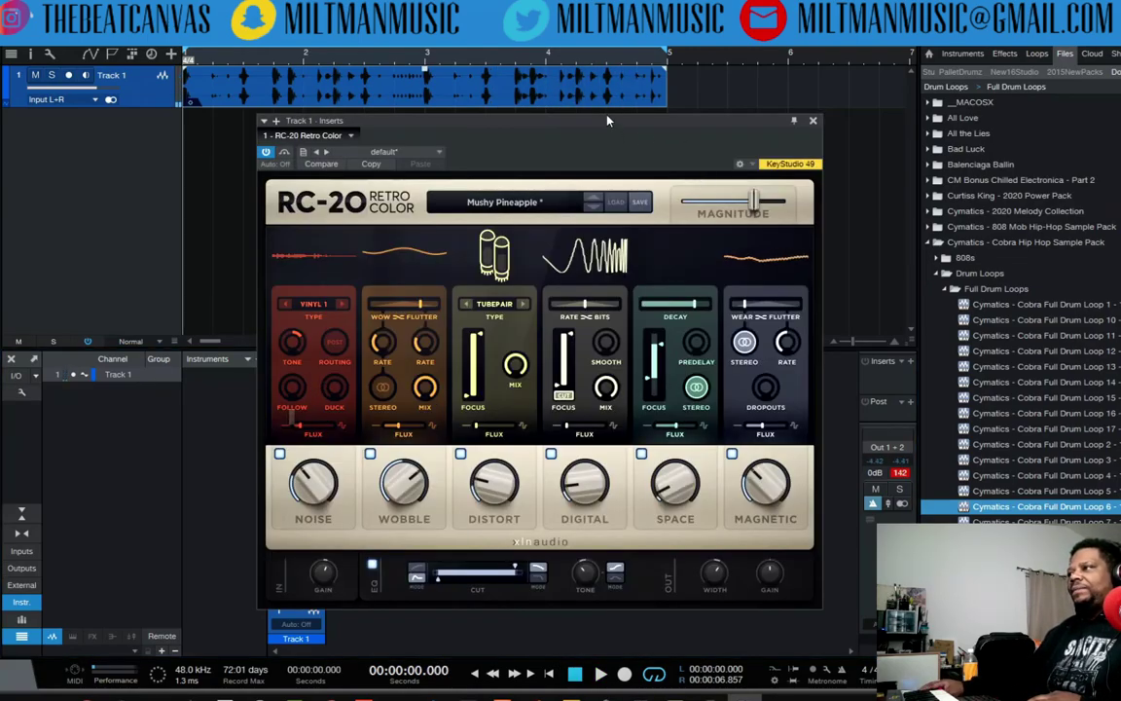
mouse_move(608, 119)
mouse_down()
mouse_move(843, 120)
mouse_move(434, 80)
mouse_move(662, 187)
mouse_move(703, 48)
mouse_move(553, 205)
mouse_move(769, 137)
mouse_move(523, 170)
mouse_move(678, 21)
mouse_move(671, 170)
mouse_move(623, 191)
mouse_move(624, 127)
mouse_up()
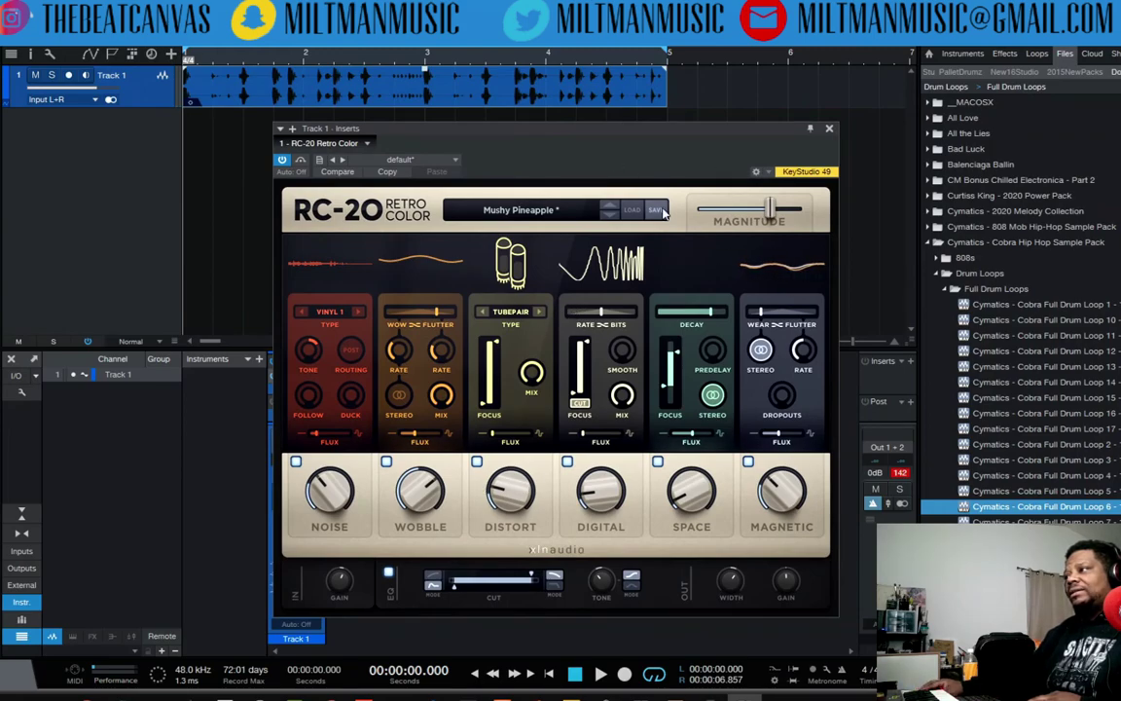
drag(583, 479, 508, 516)
drag(421, 573, 297, 448)
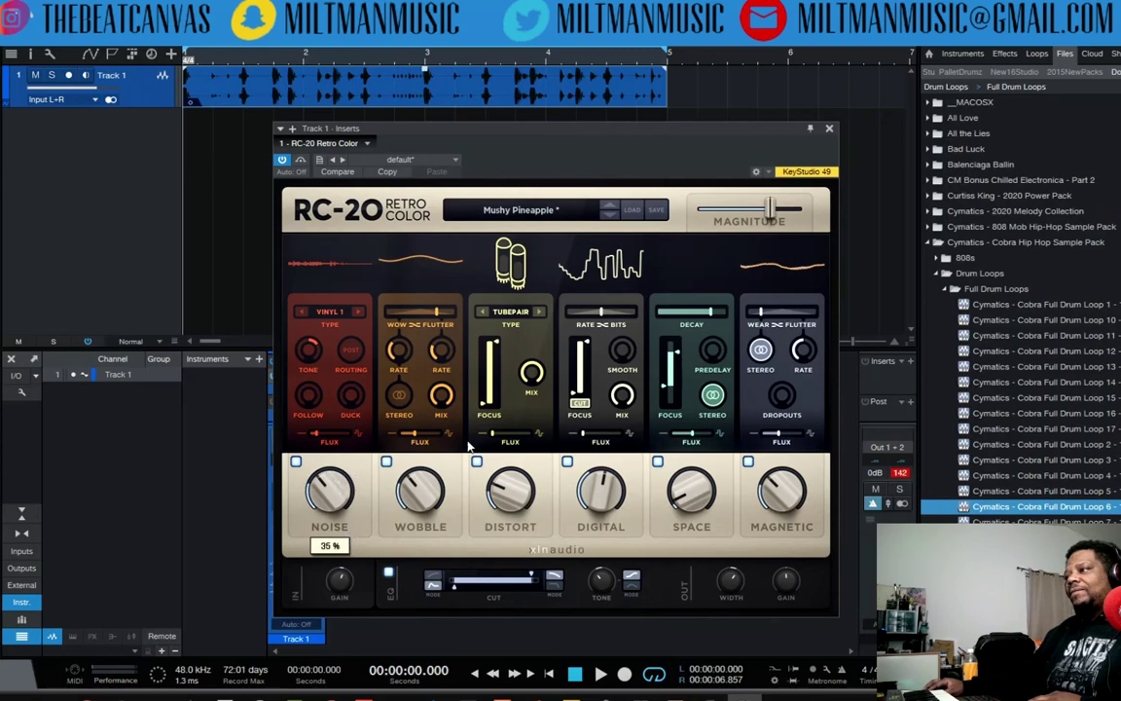
- Load the Phasing Fun preset in RC-20 Retro Color to hear it
click(633, 210)
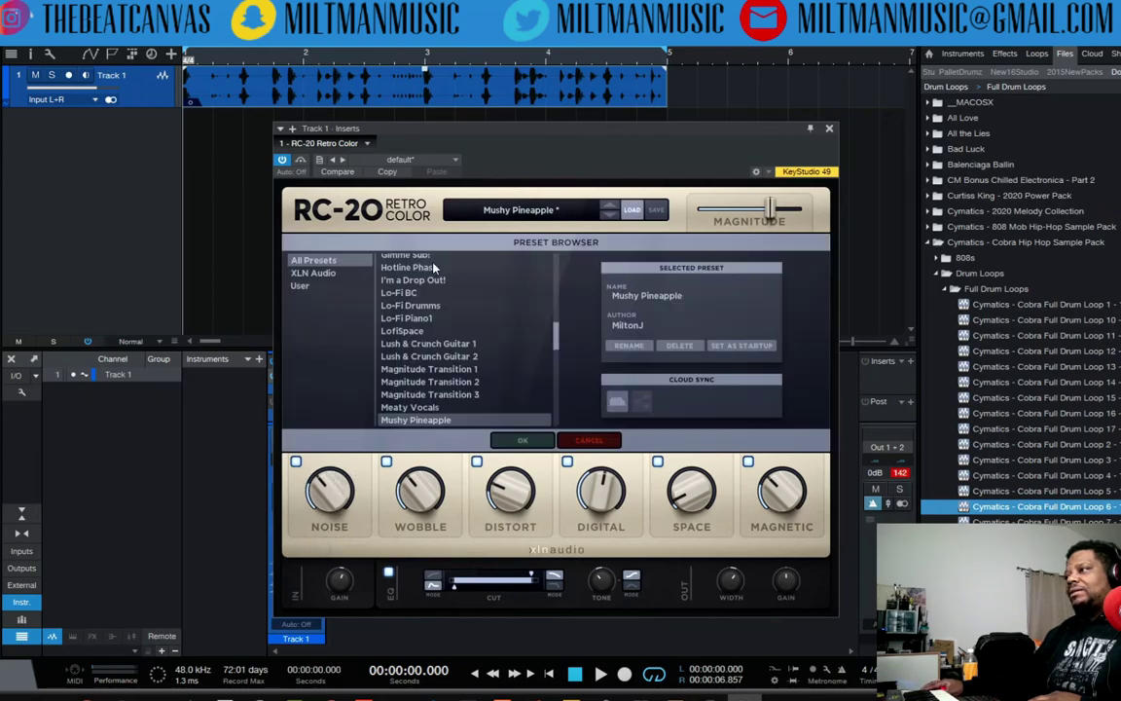
scroll(428, 375, down, 3)
click(421, 369)
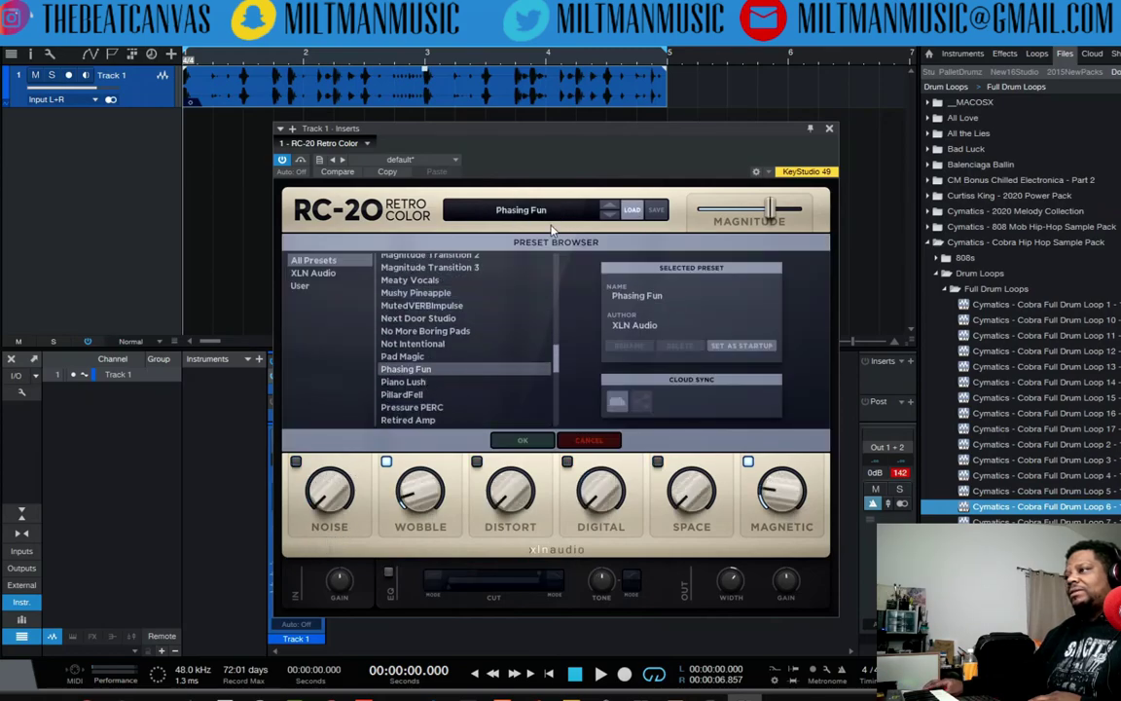
click(498, 209)
- Switch RC-20 back to the Mushy Pineapple preset and play the loop with it
click(521, 210)
scroll(428, 360, up, 5)
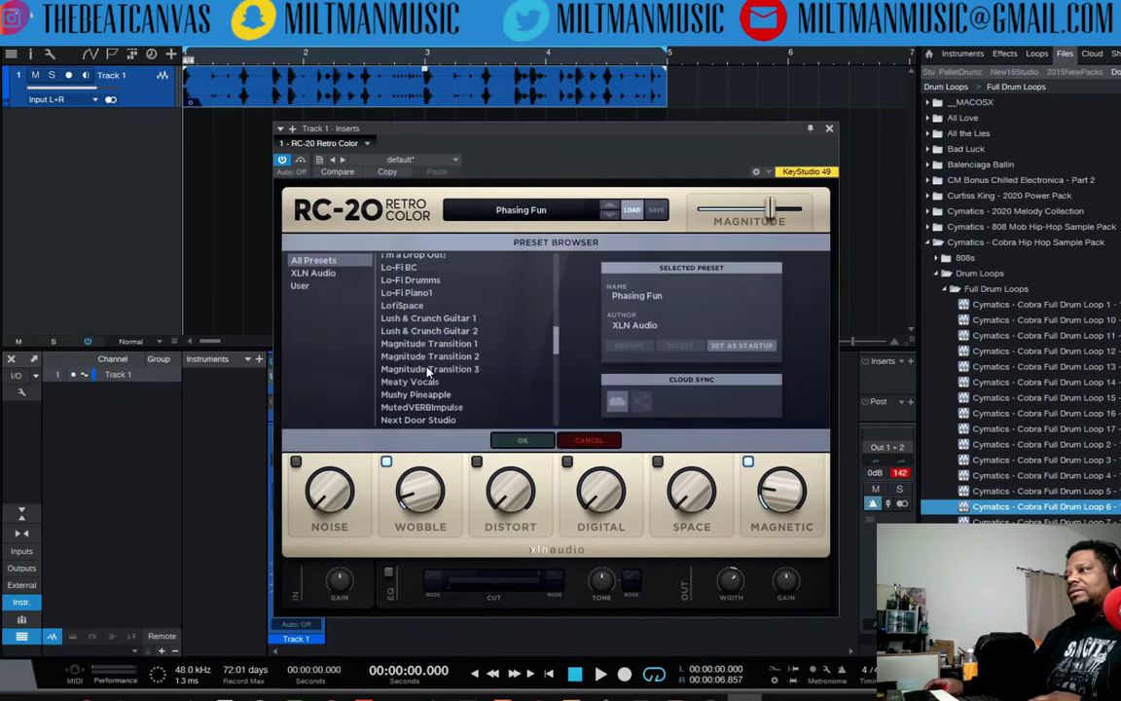
scroll(429, 394, down, 1)
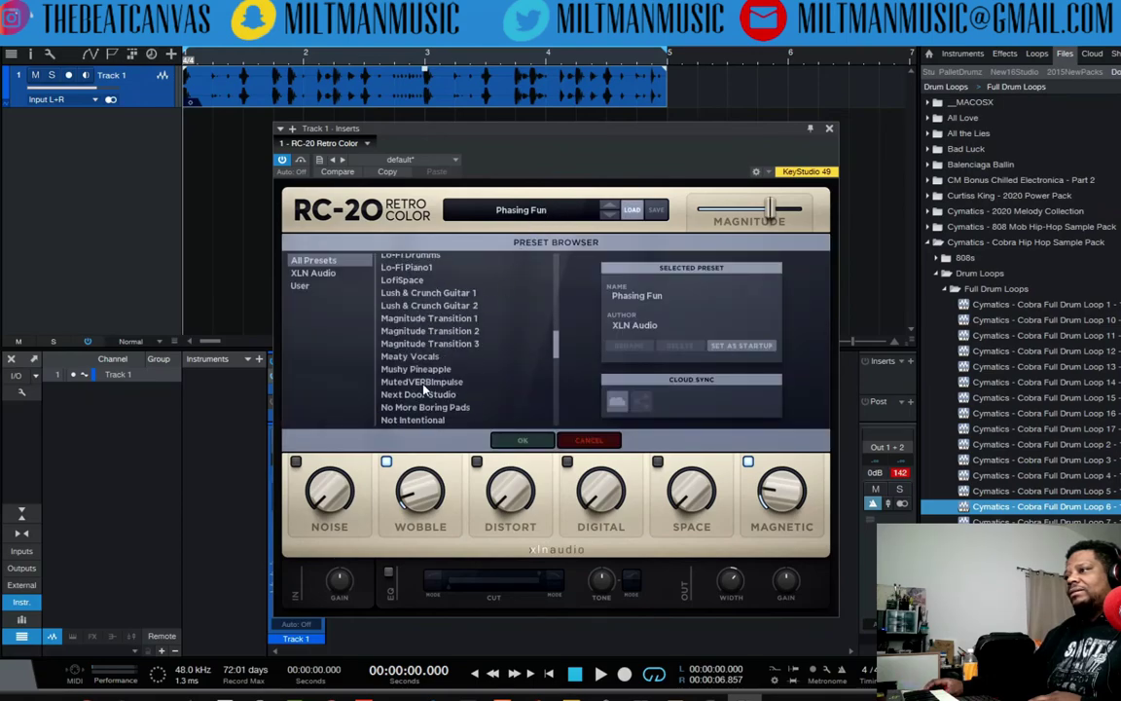
click(428, 369)
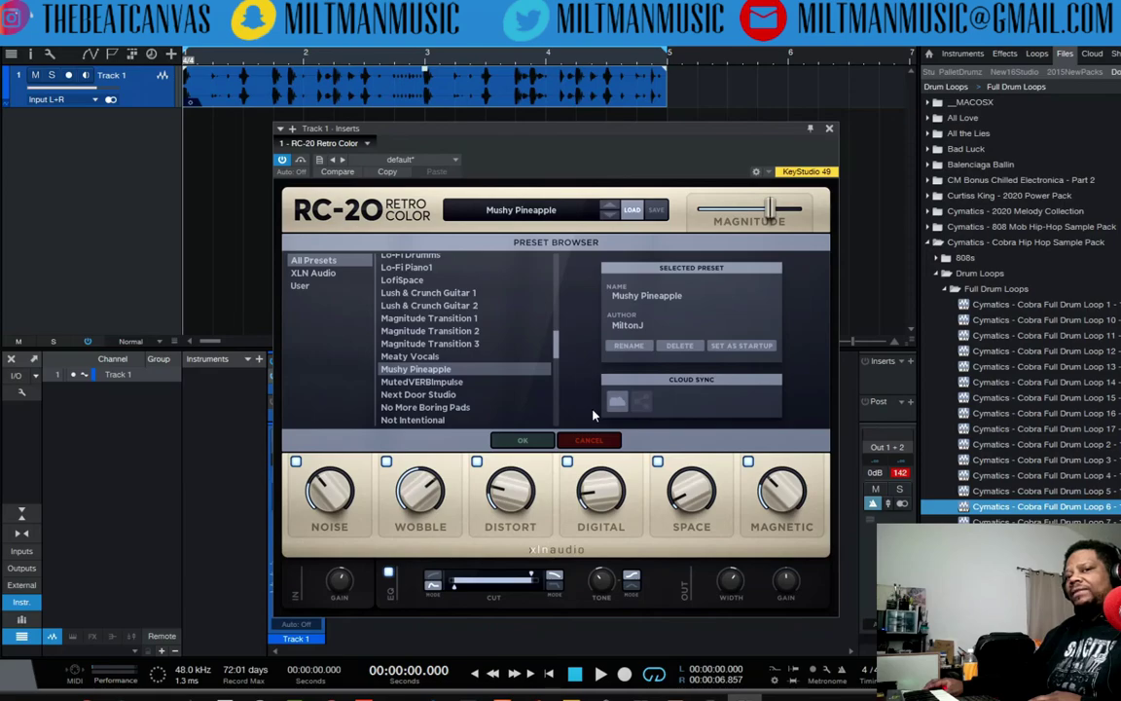
click(632, 209)
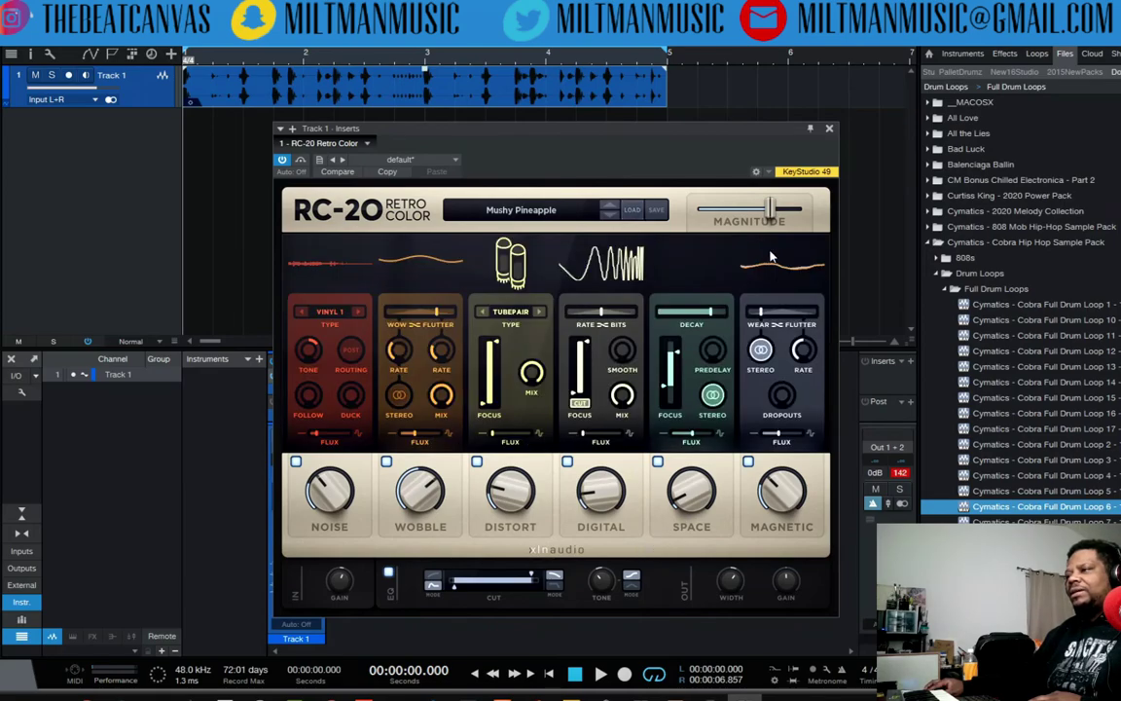
key(space)
drag(681, 123, 620, 95)
- Close the RC-20 window and stop playback back at the song's start
click(764, 101)
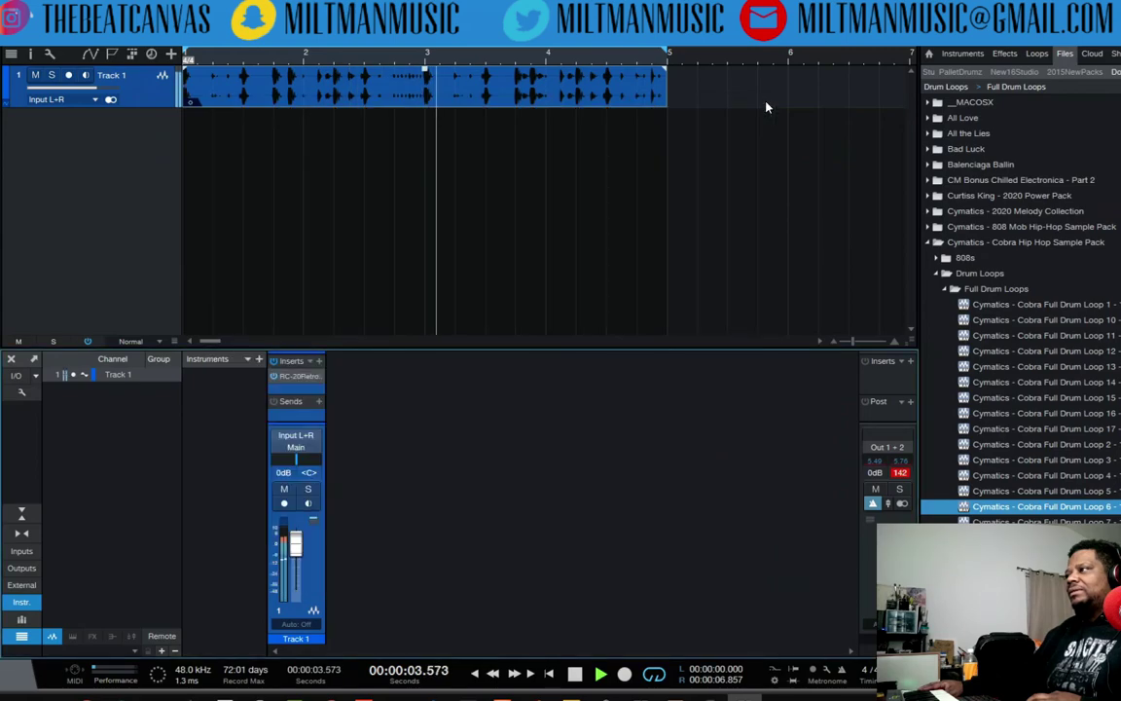
key(space)
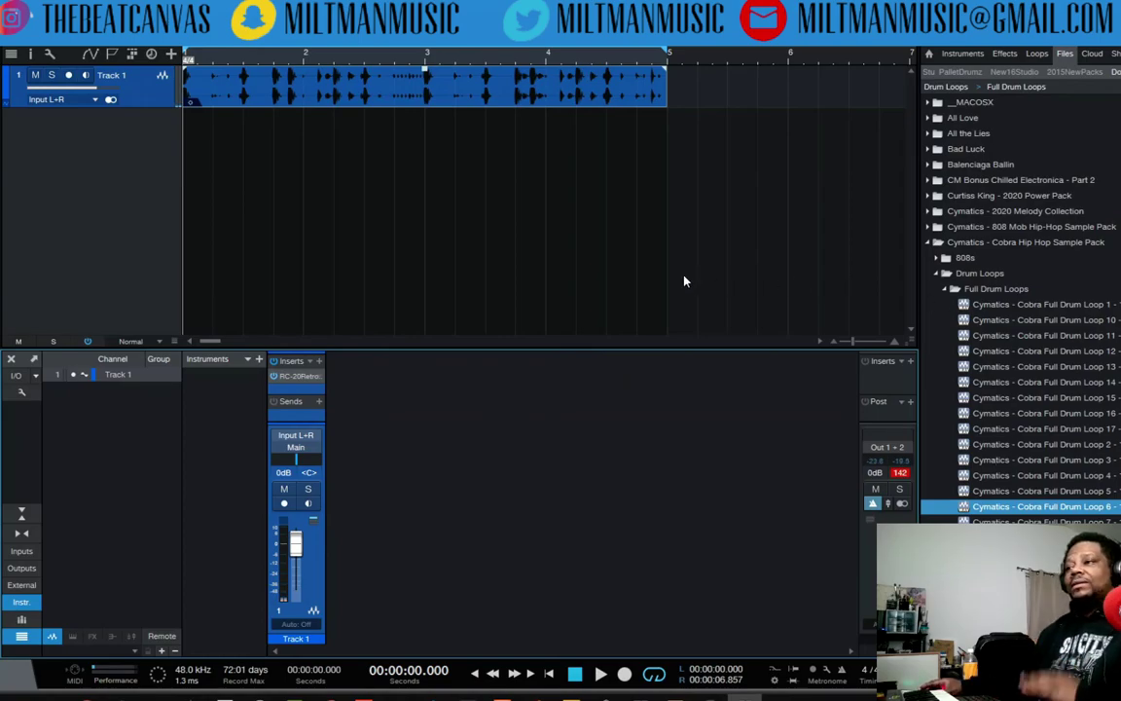
click(188, 675)
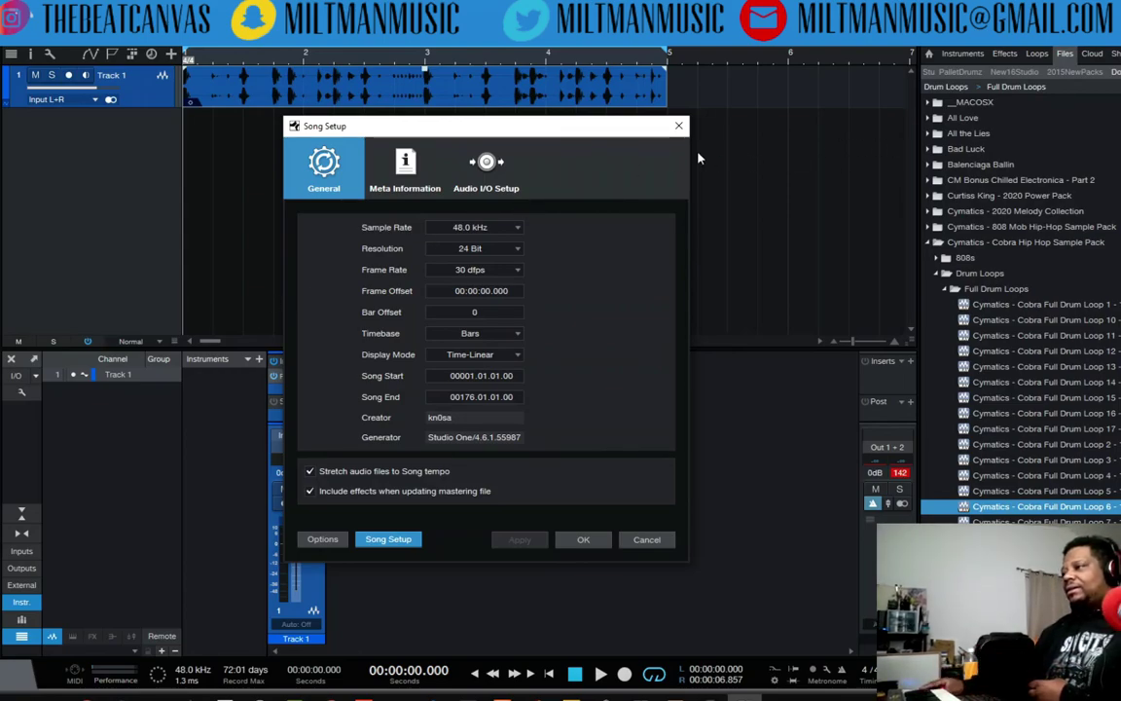
click(324, 541)
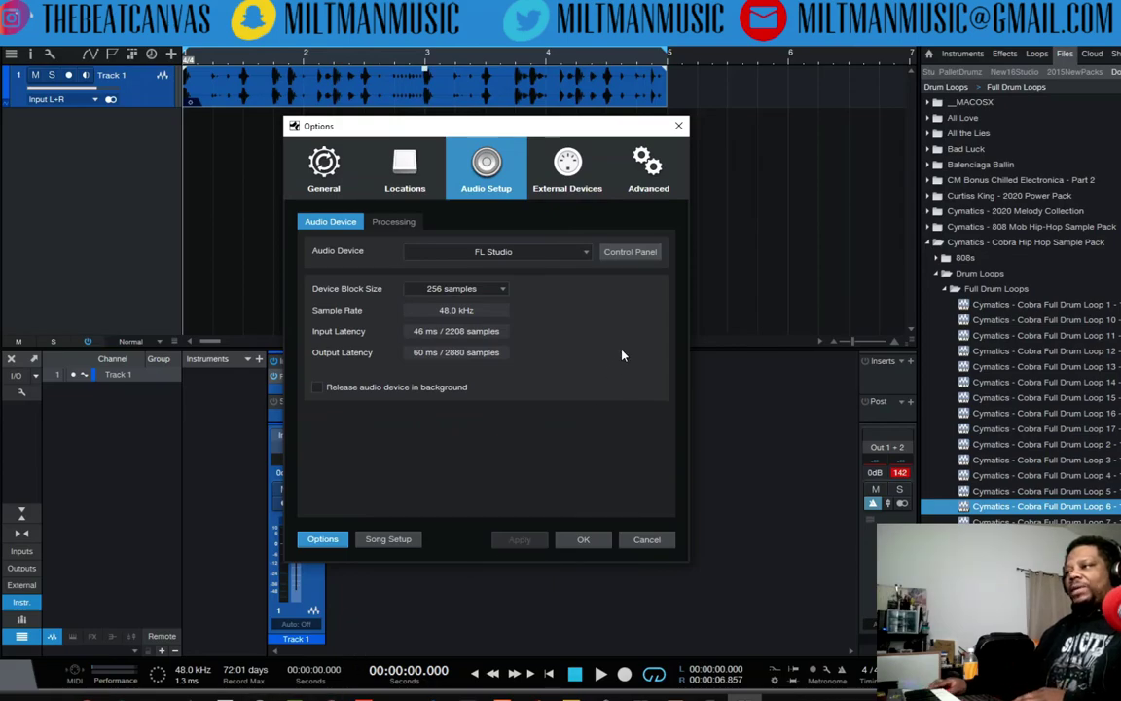
click(679, 128)
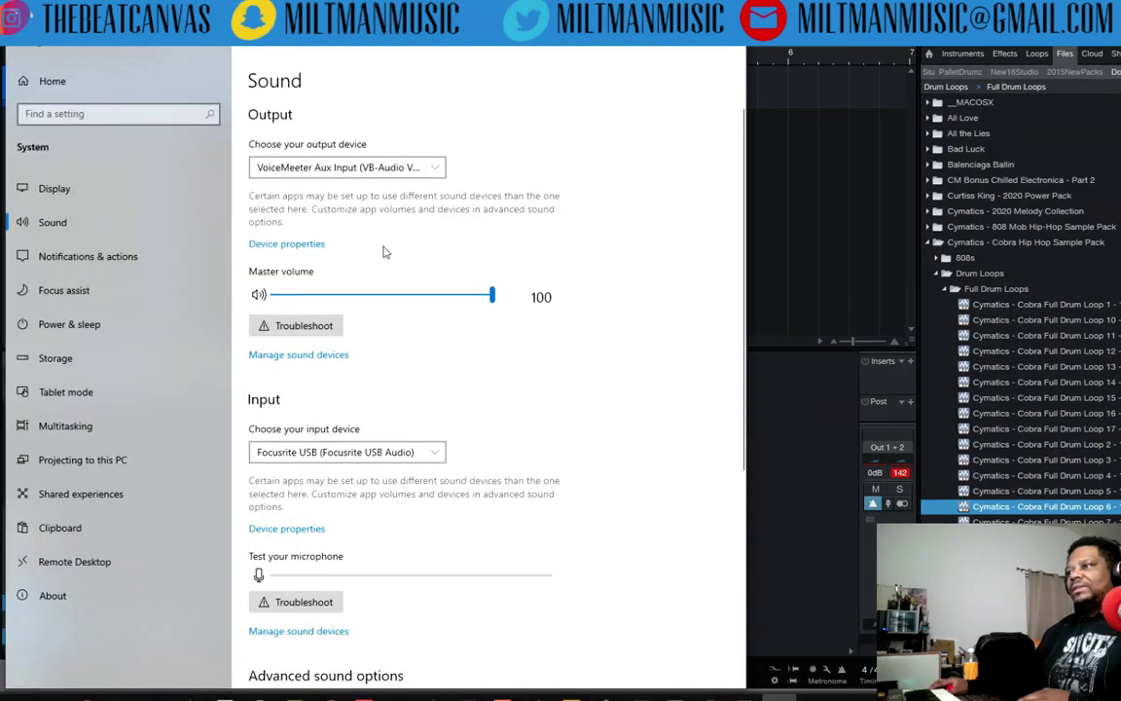
- Review the VoiceMeeter Aux Input output properties, then go back to Sound settings' Related Settings
scroll(384, 252, down, 3)
scroll(314, 299, up, 3)
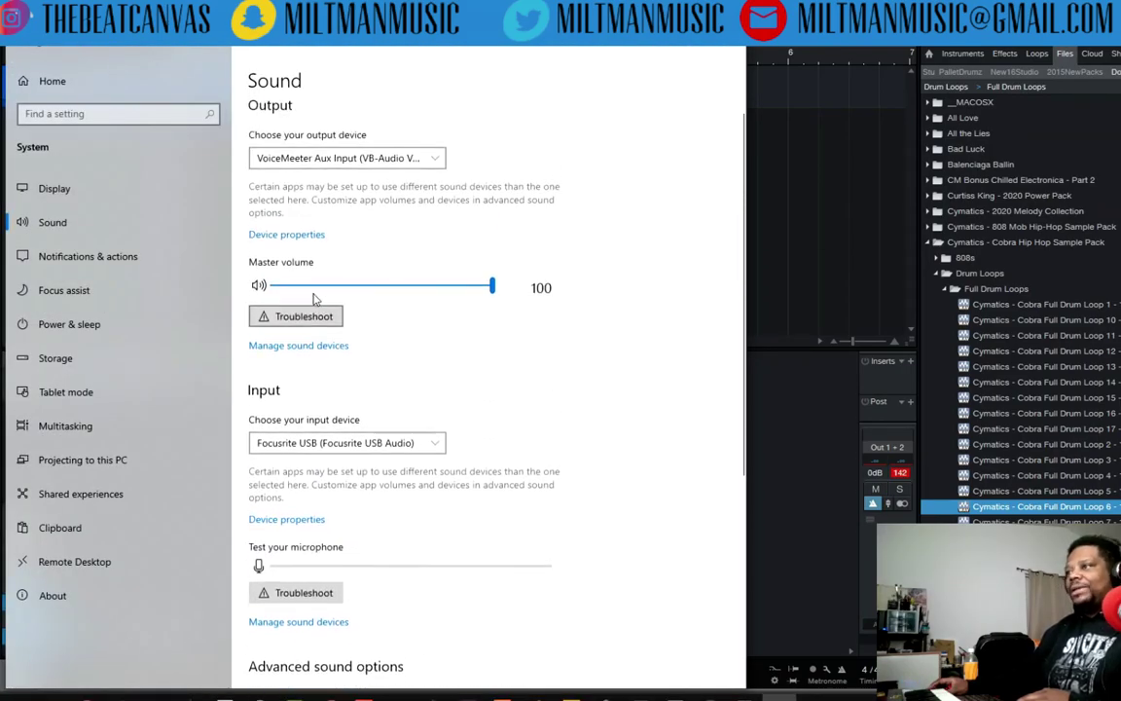
click(292, 240)
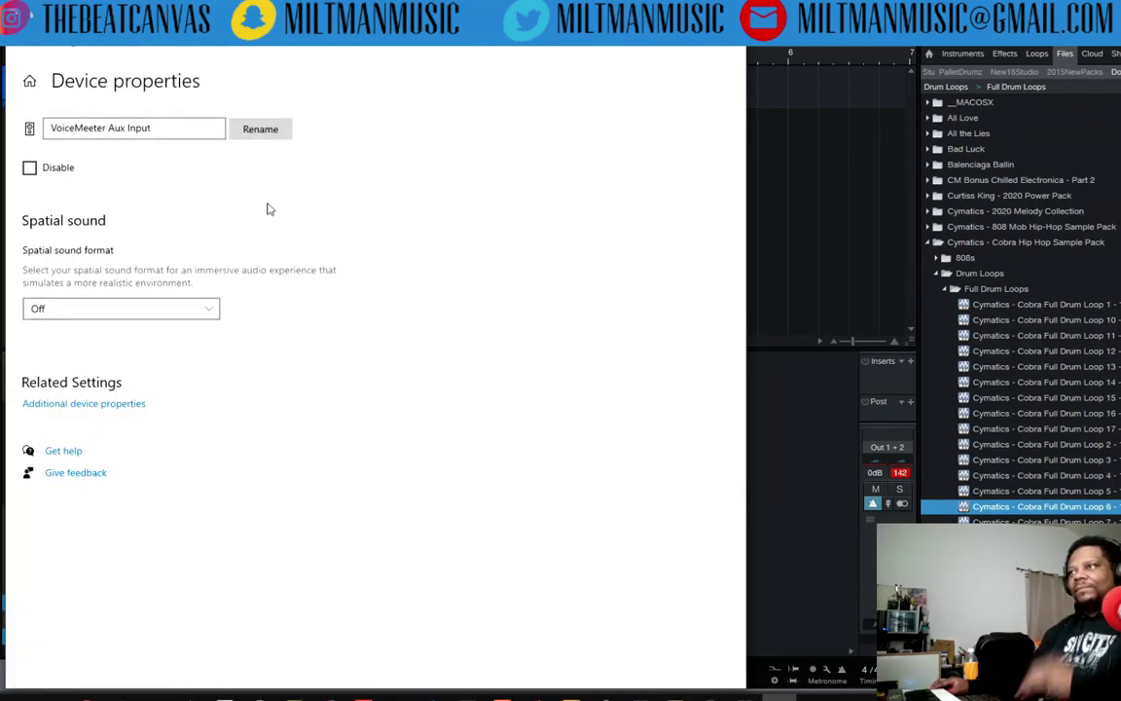
click(87, 402)
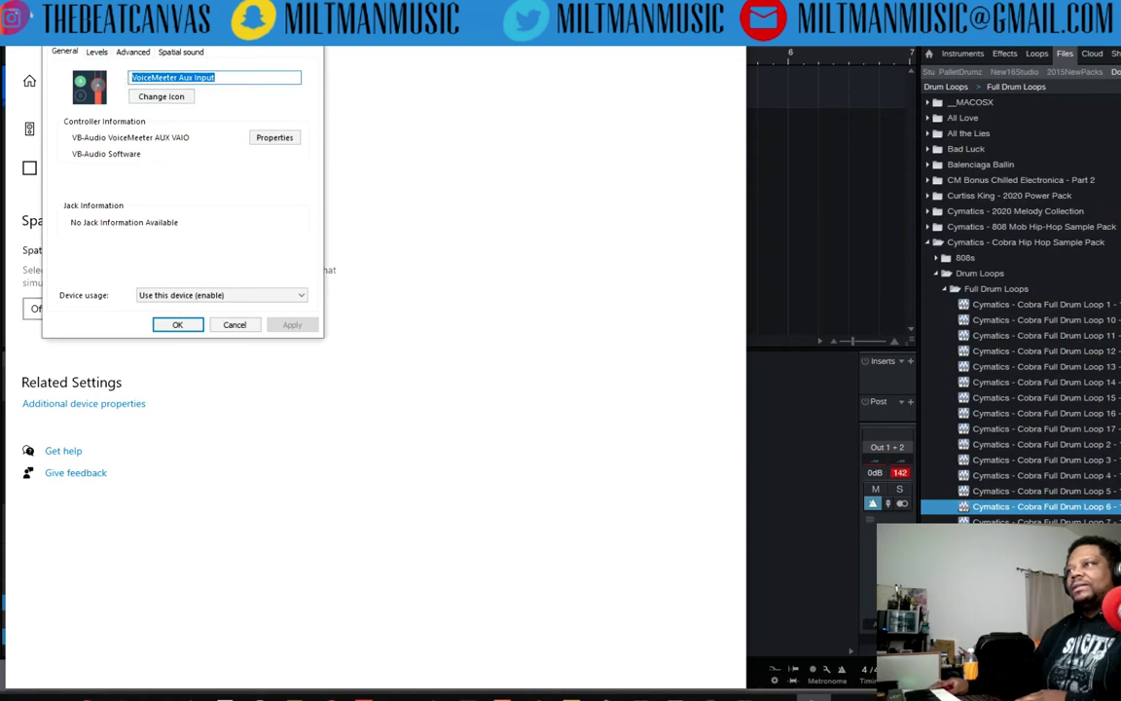
click(310, 35)
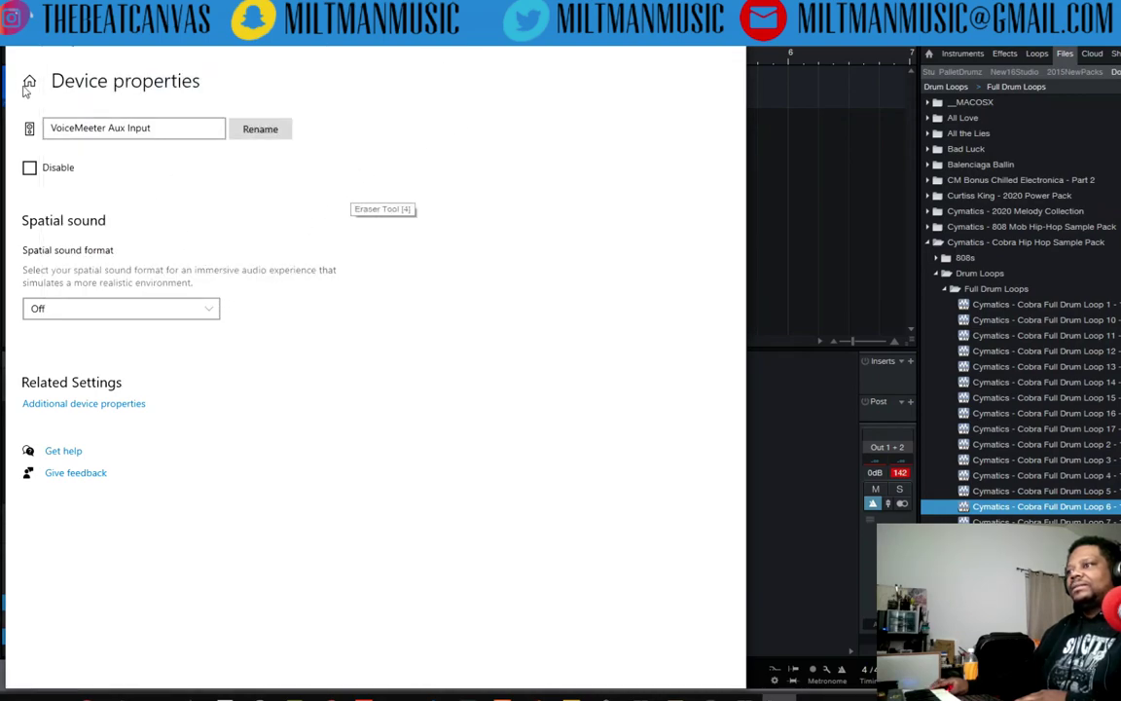
click(20, 45)
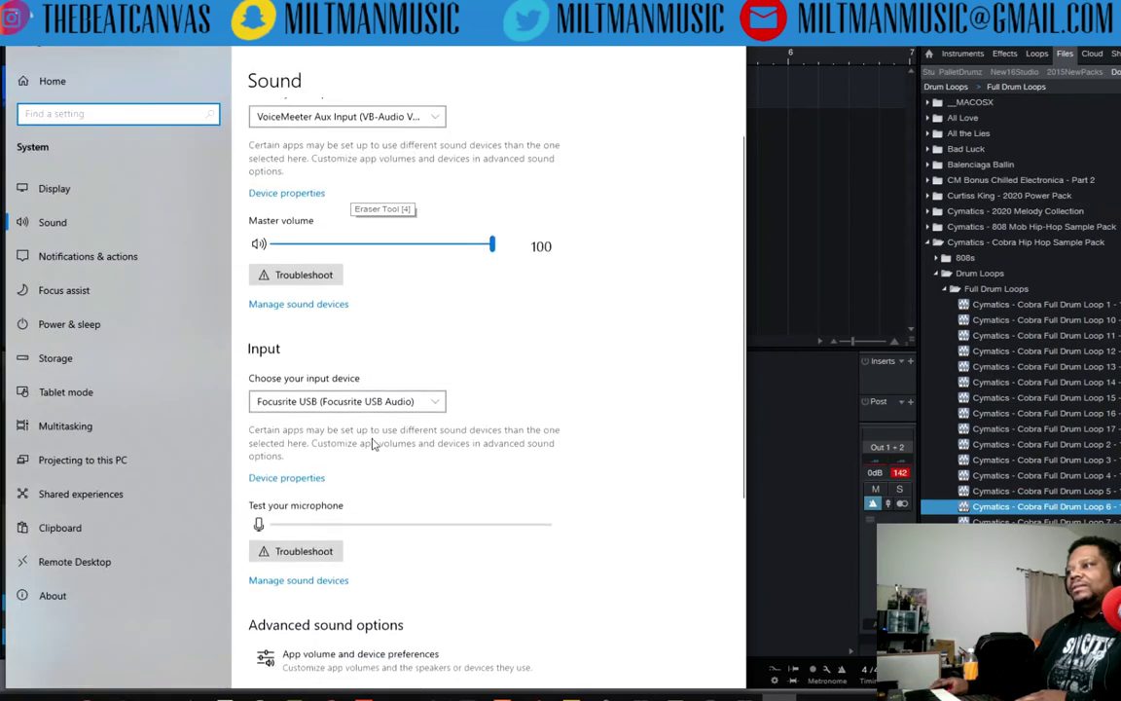
scroll(373, 444, down, 5)
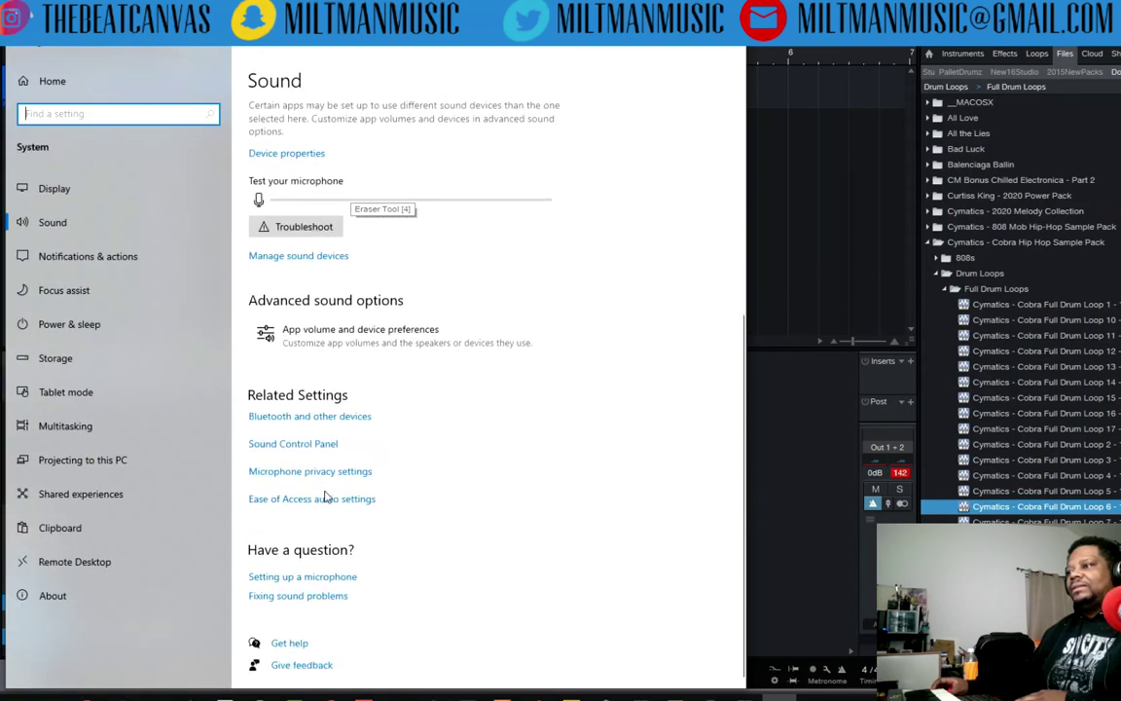
- Confirm the Focusrite USB playback format is 24 bit, 48000 Hz in the Sound control panel
click(293, 447)
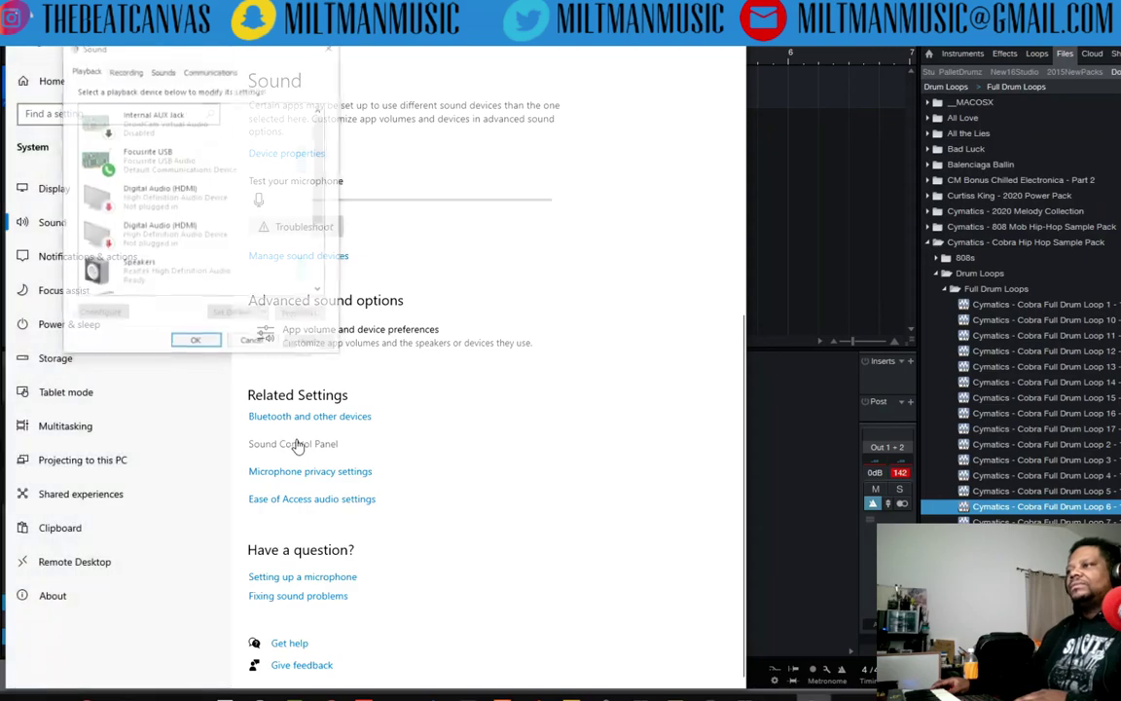
right_click(150, 159)
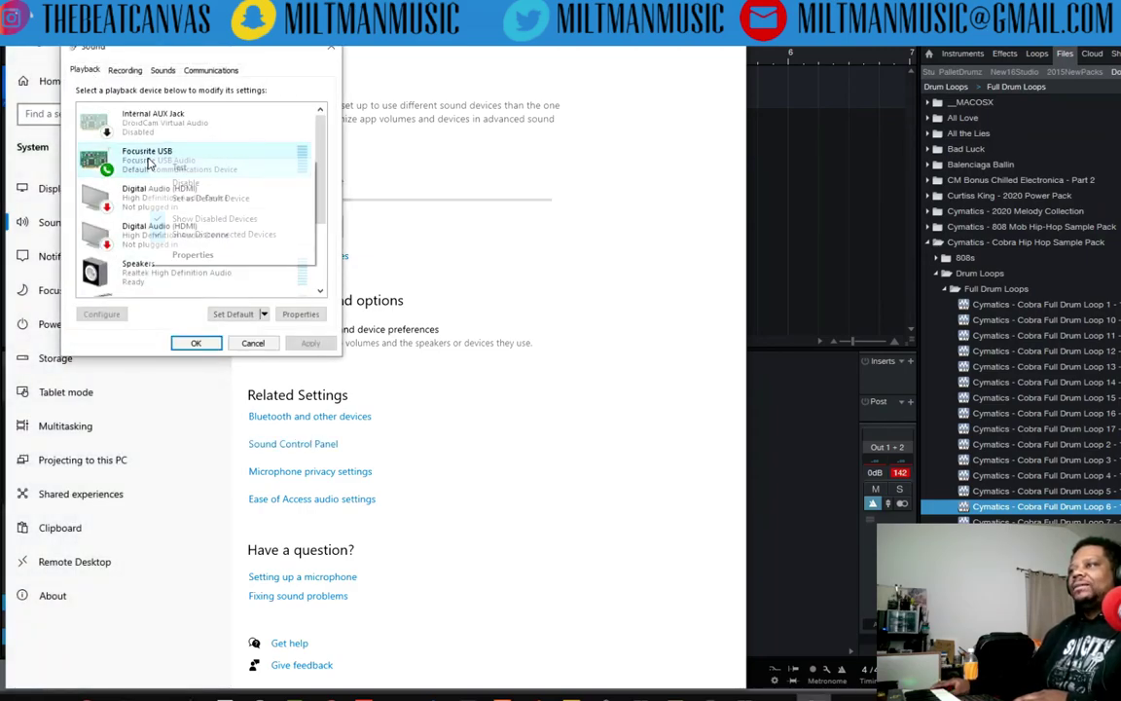
click(193, 254)
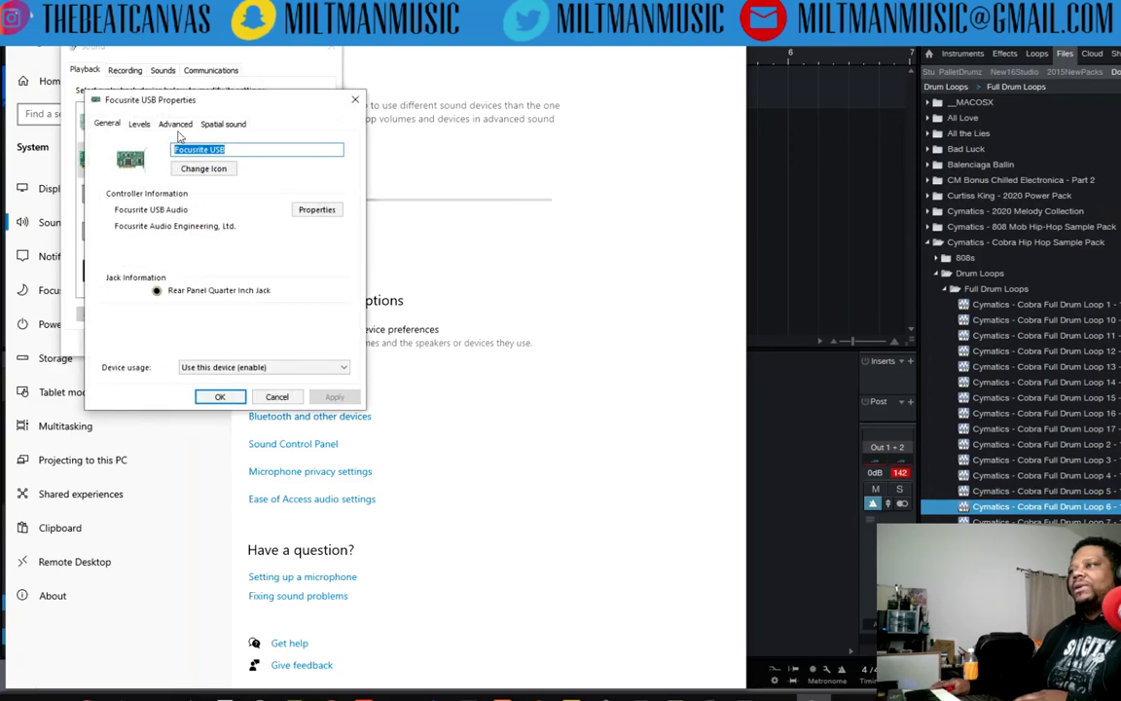
click(175, 123)
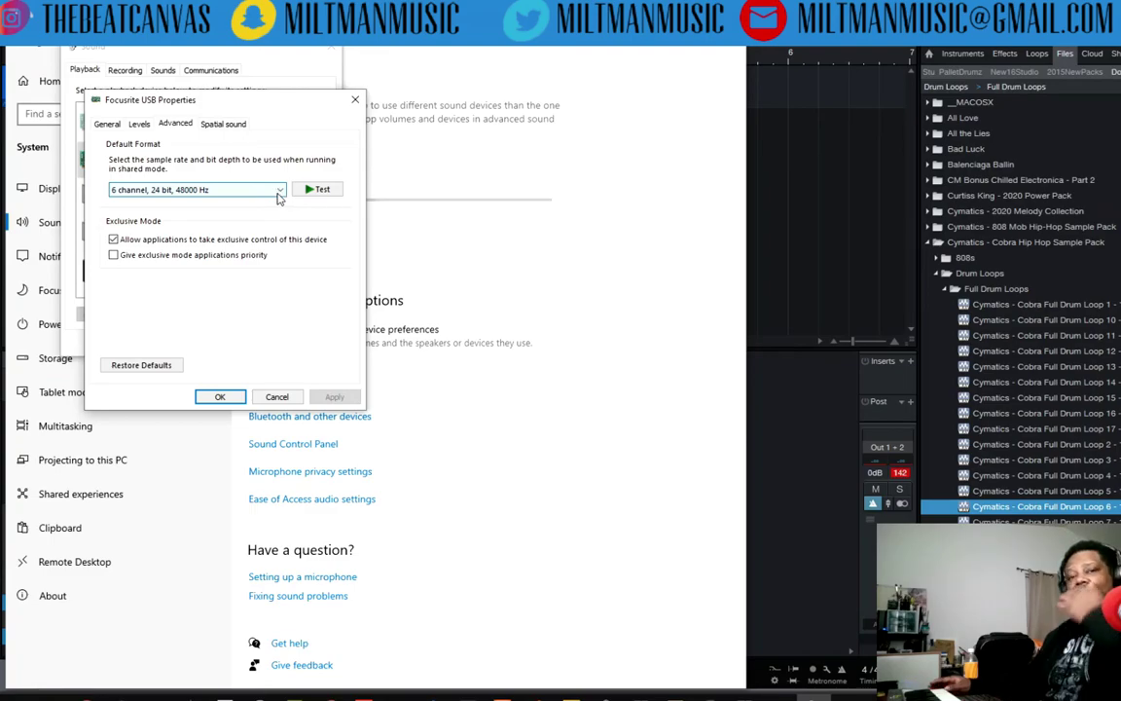
click(354, 99)
- Confirm the Focusrite USB recording format is 2 channel, 24 bit, 48000 Hz, then close Settings
click(124, 71)
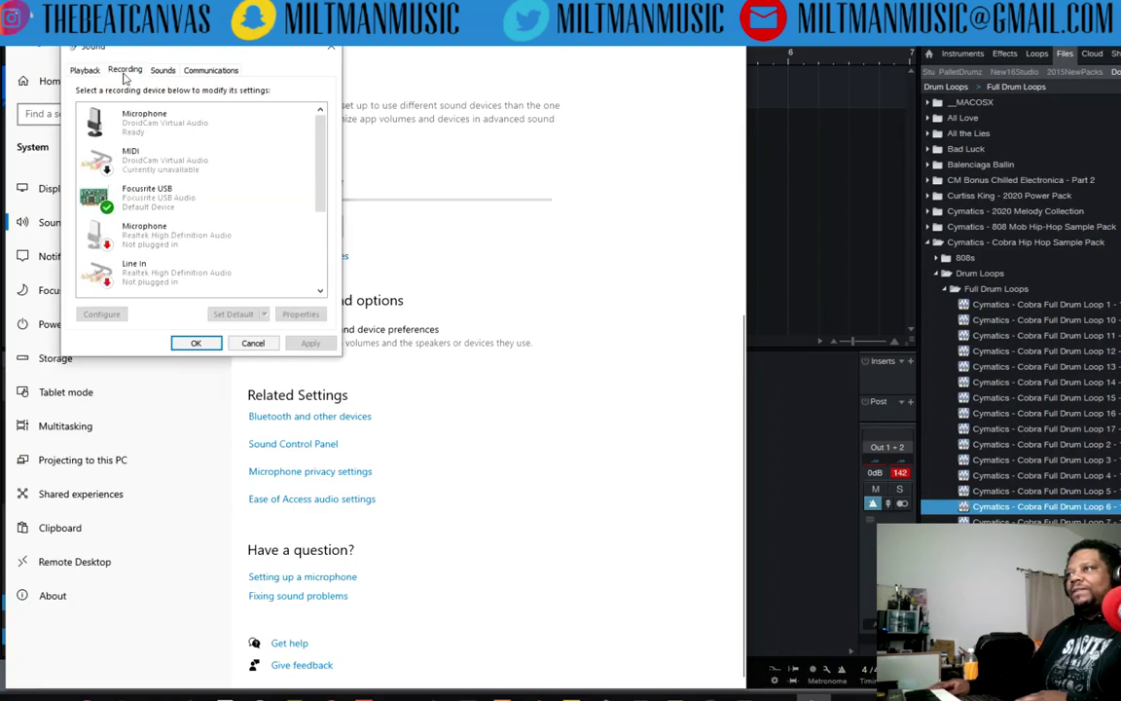
right_click(148, 194)
click(197, 261)
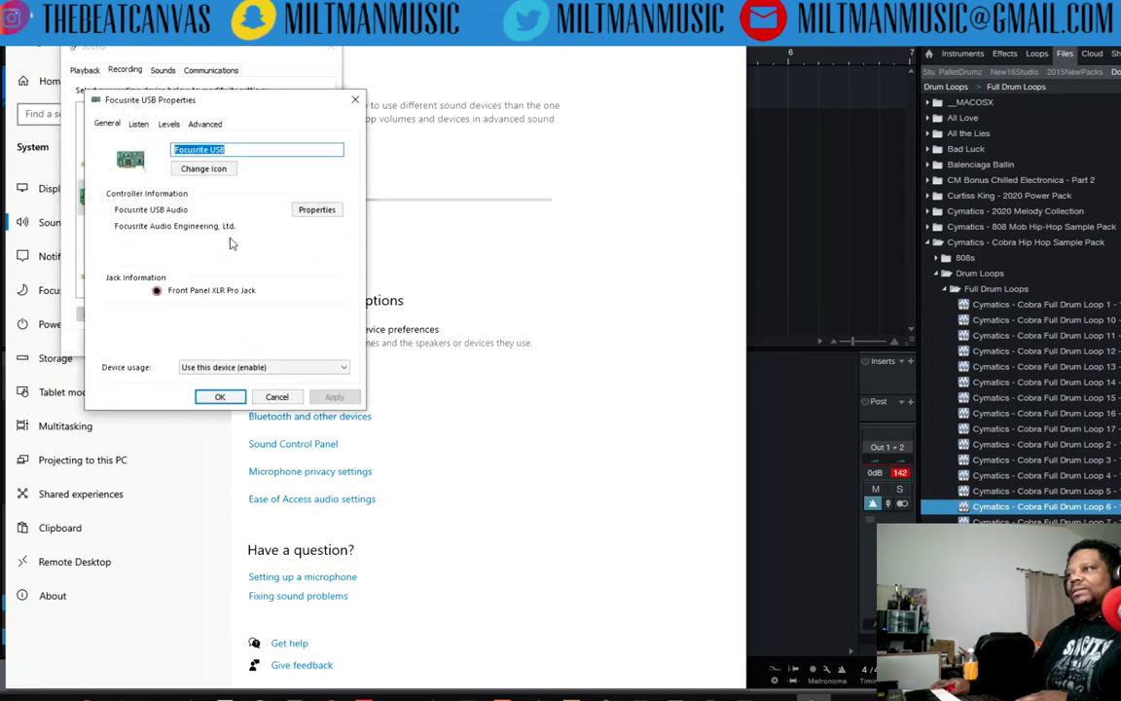
click(205, 124)
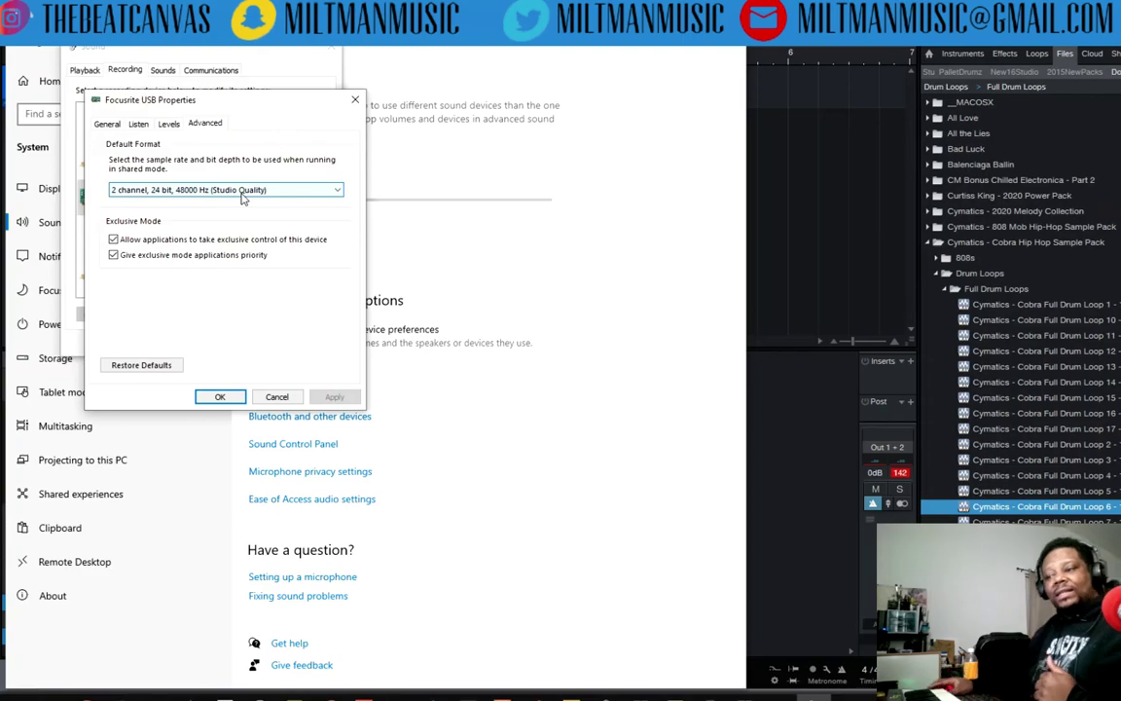
click(356, 101)
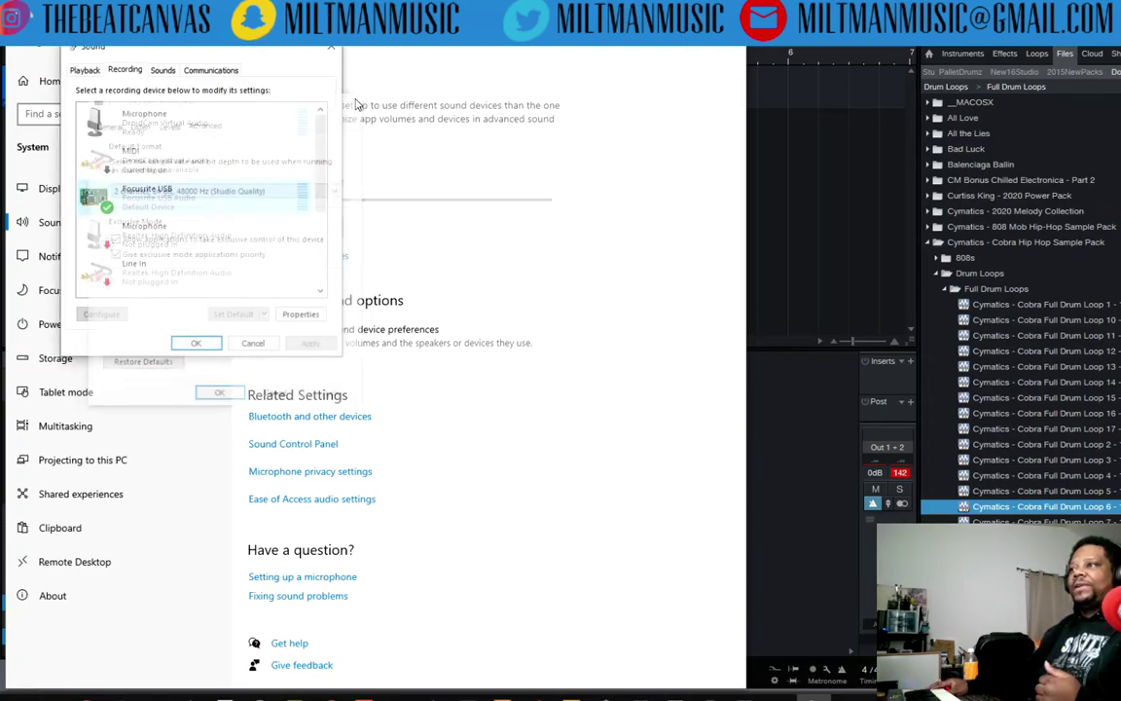
click(332, 53)
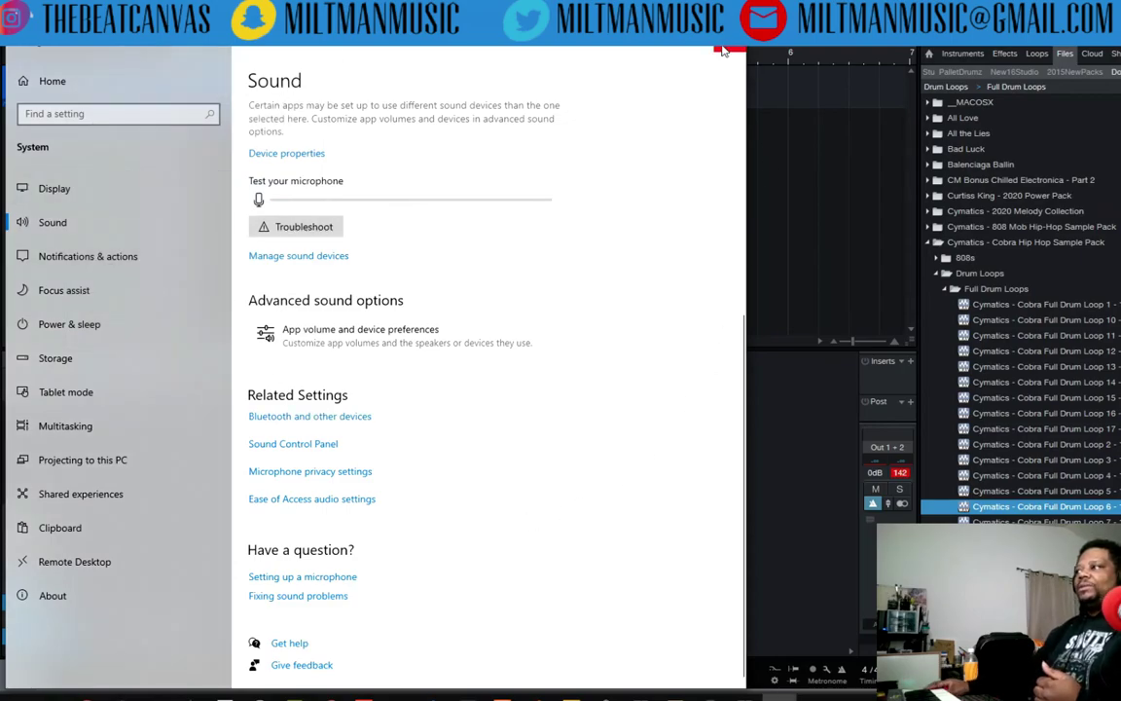
click(724, 51)
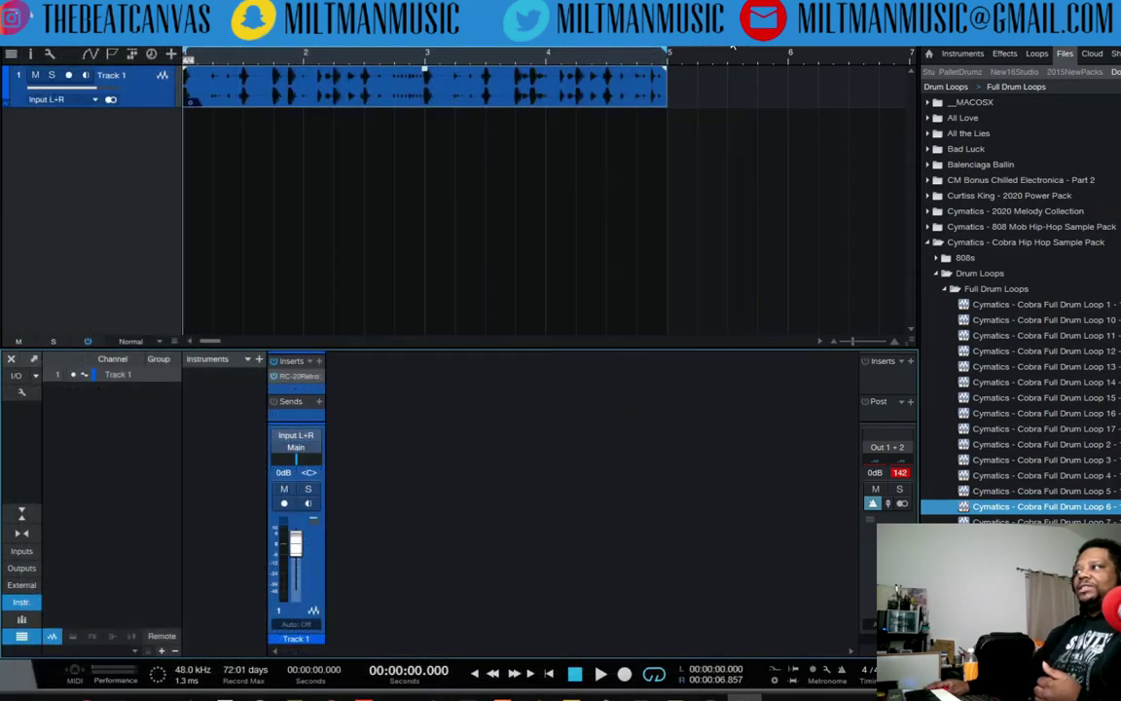
- Check the song's audio device settings, including the Scarlett Solo buffer size
click(192, 670)
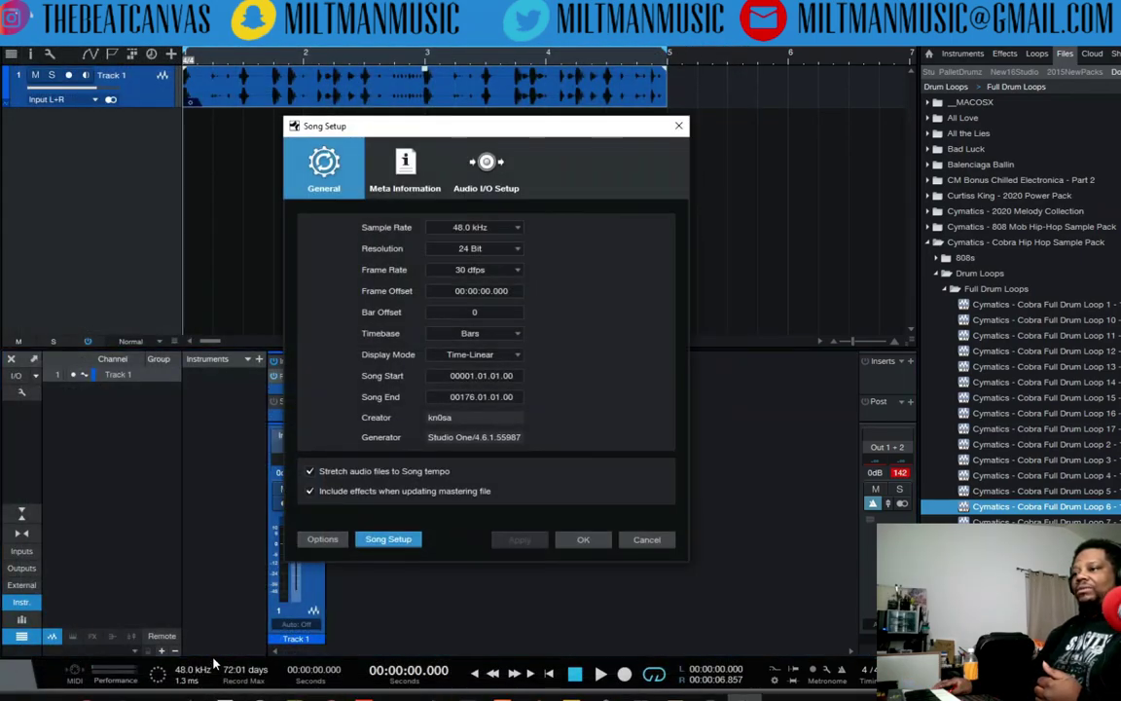
click(326, 538)
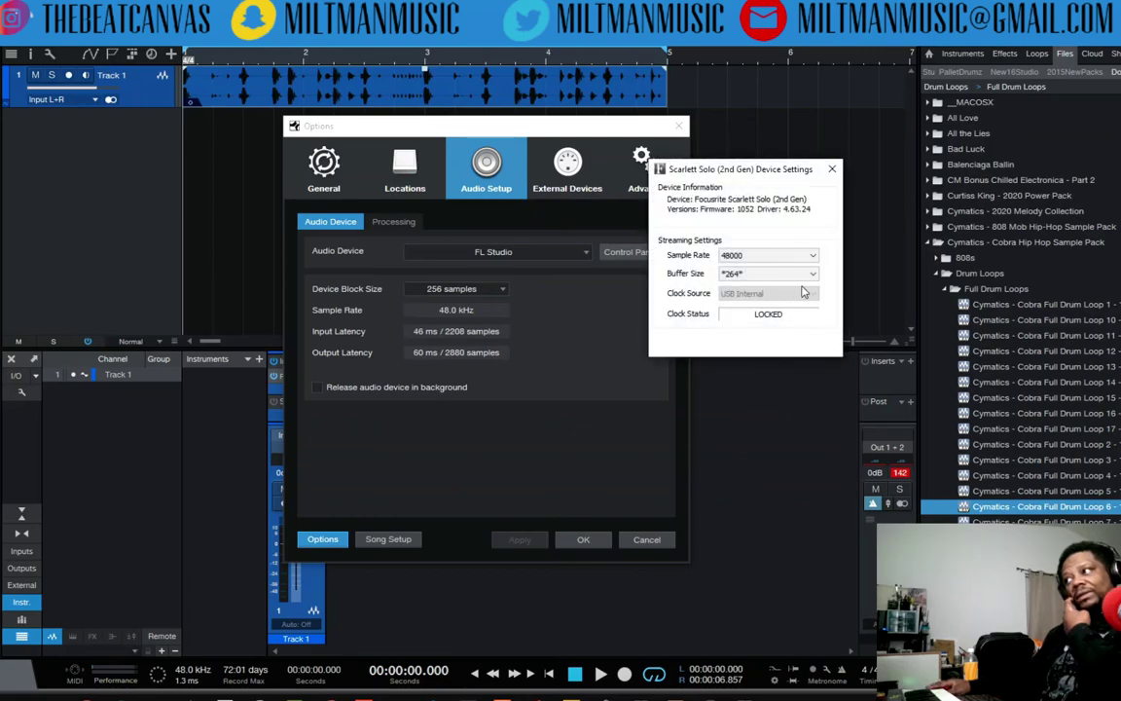
click(812, 274)
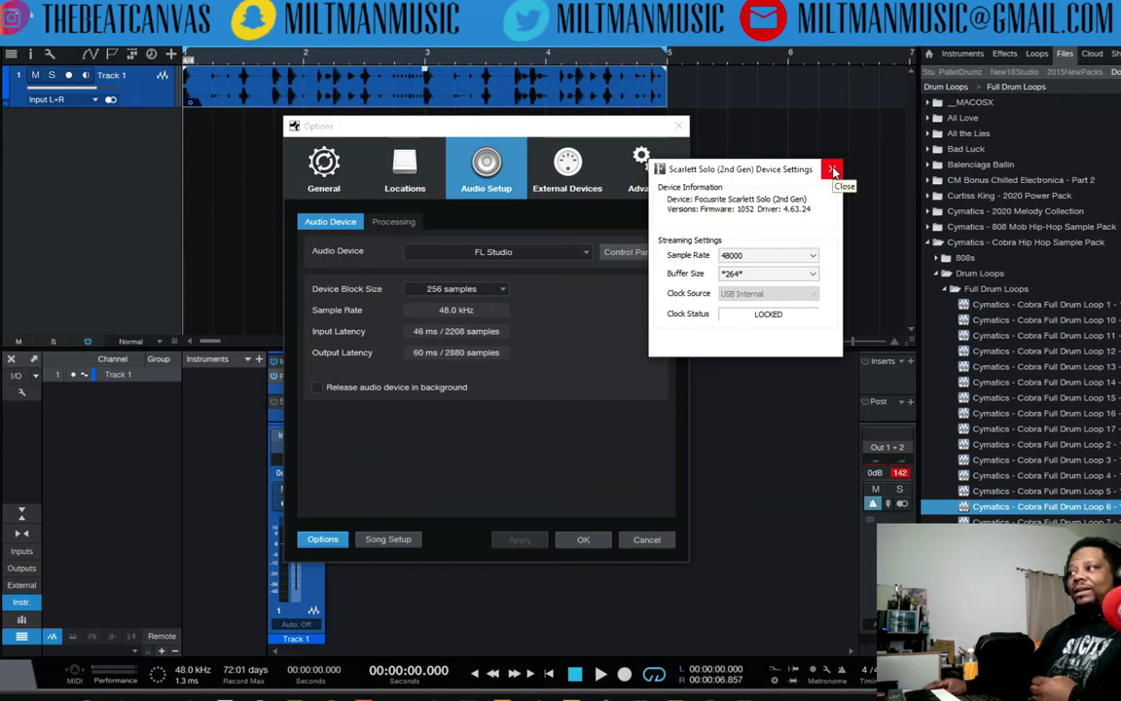
drag(757, 174, 769, 218)
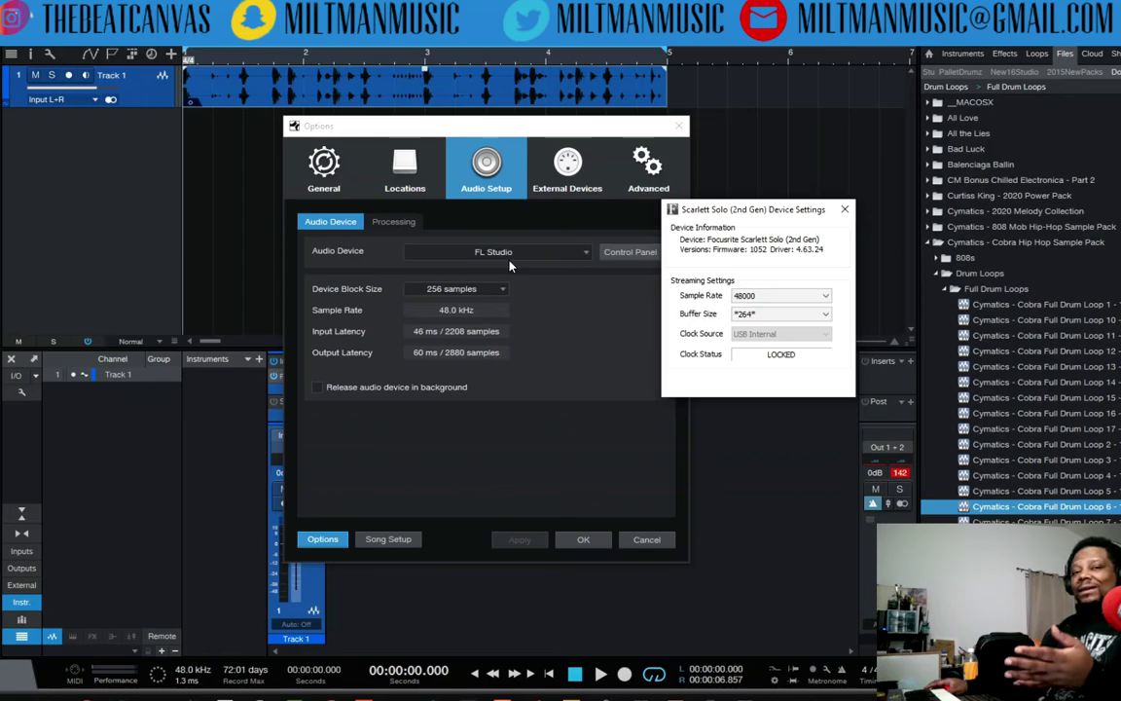
click(844, 209)
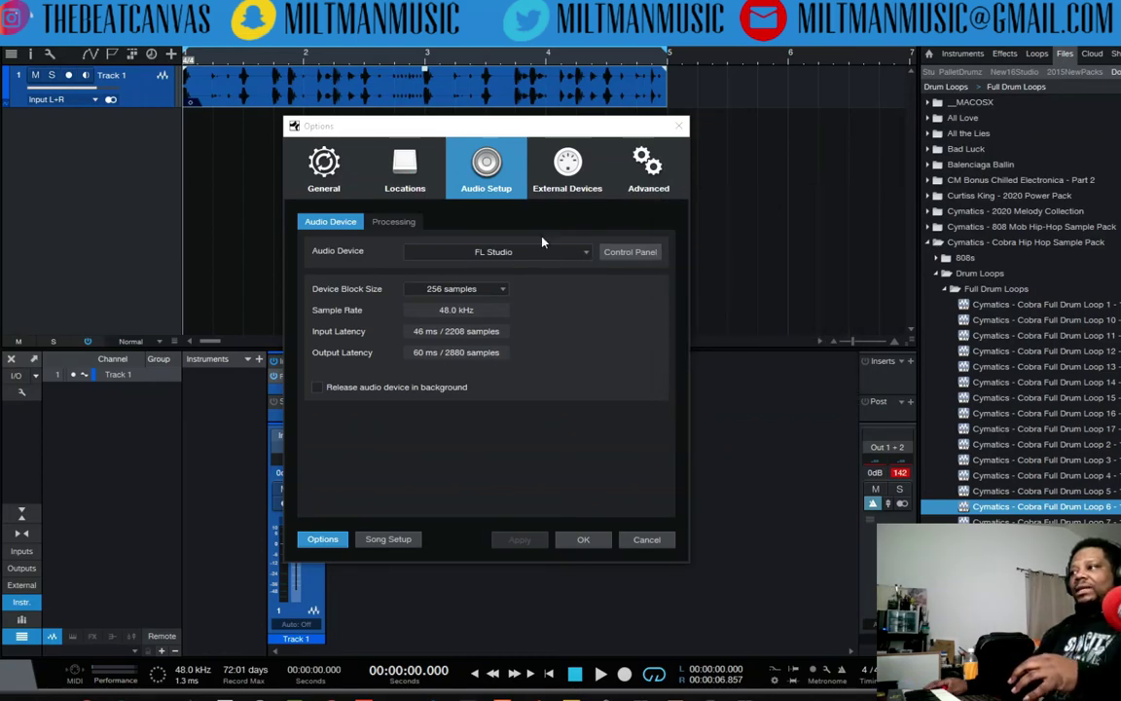
click(399, 541)
- Review output routing, then confirm Input L+R on In 1/2, Input L on In 1, Input R on In 2
click(486, 167)
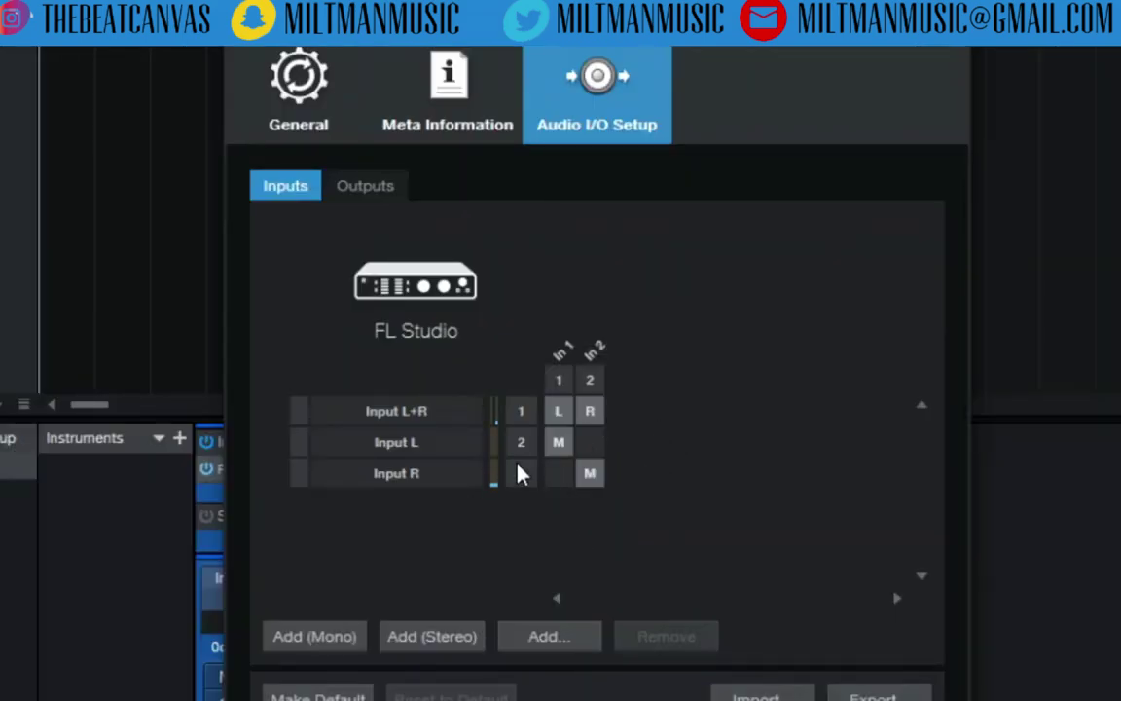
click(370, 195)
click(305, 198)
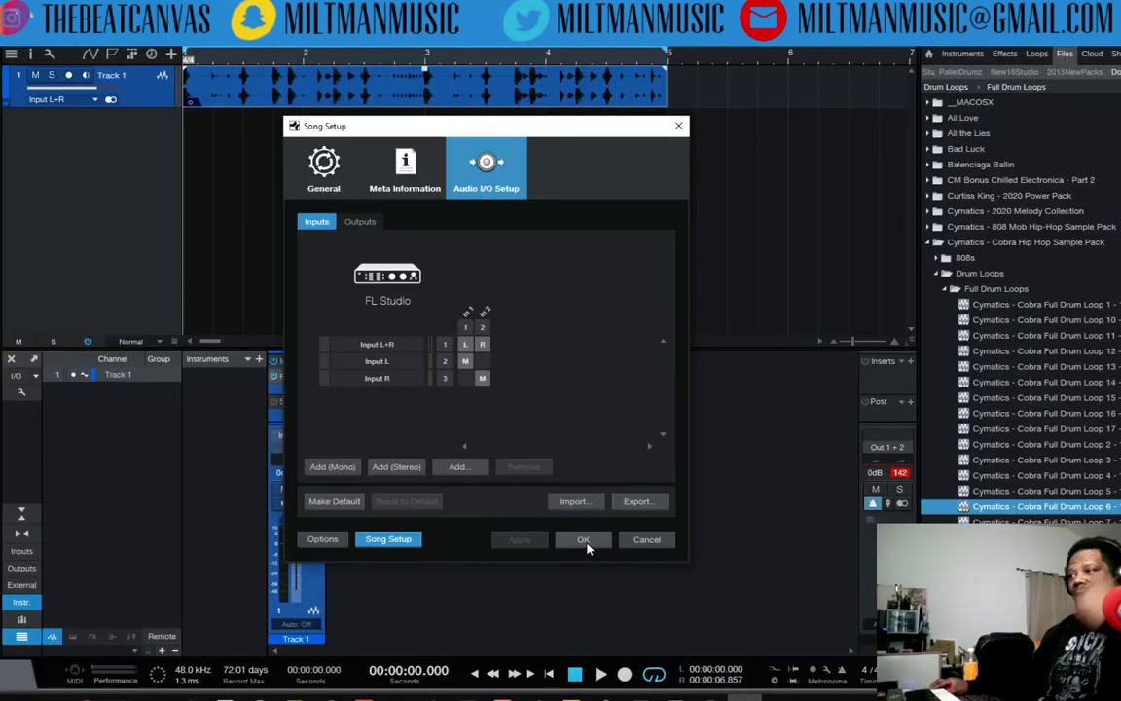
- Confirm Song Setup with OK, leaving the track on Input L+R
click(584, 540)
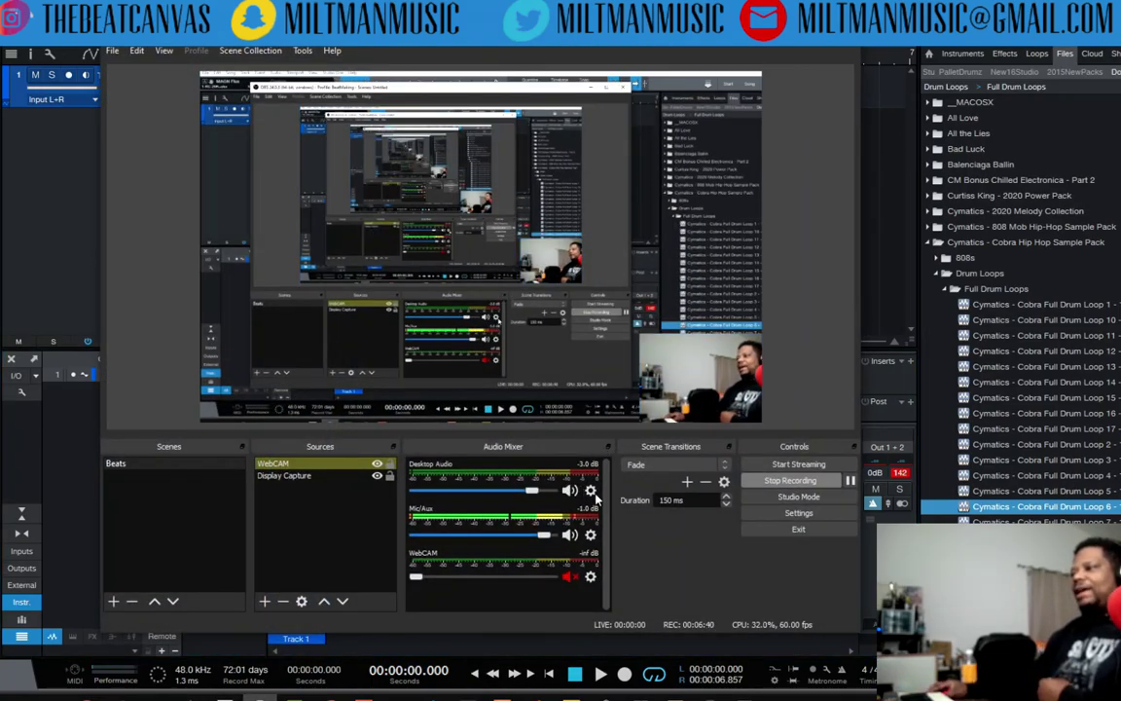
click(799, 514)
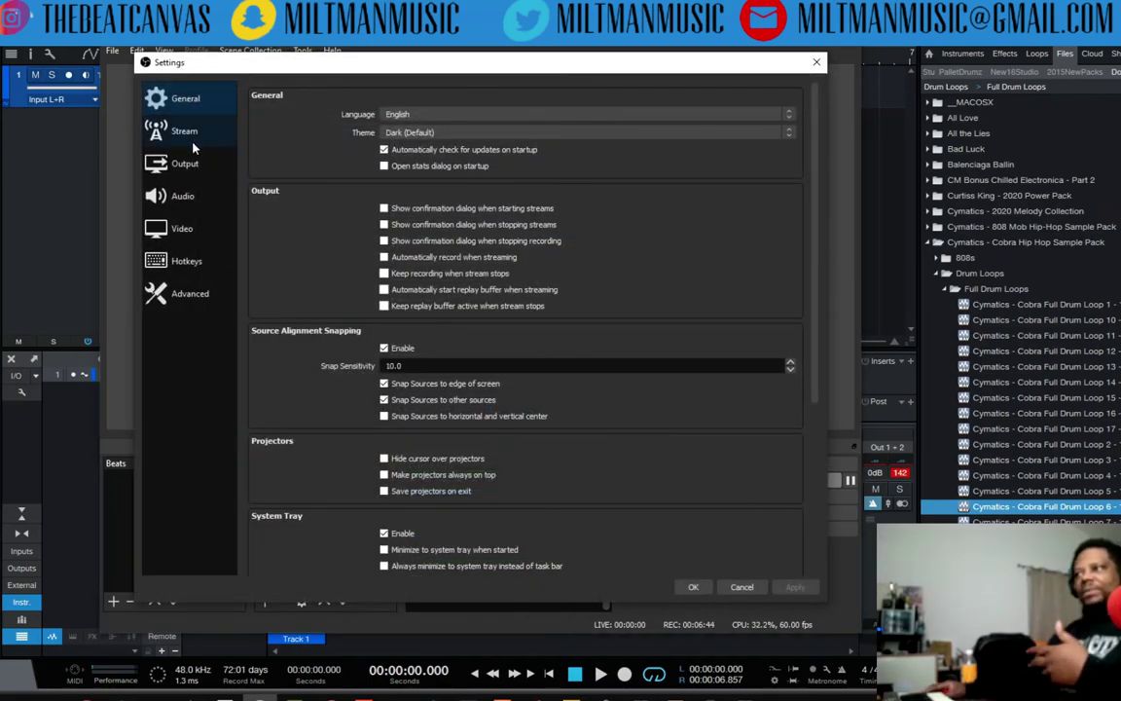
click(183, 166)
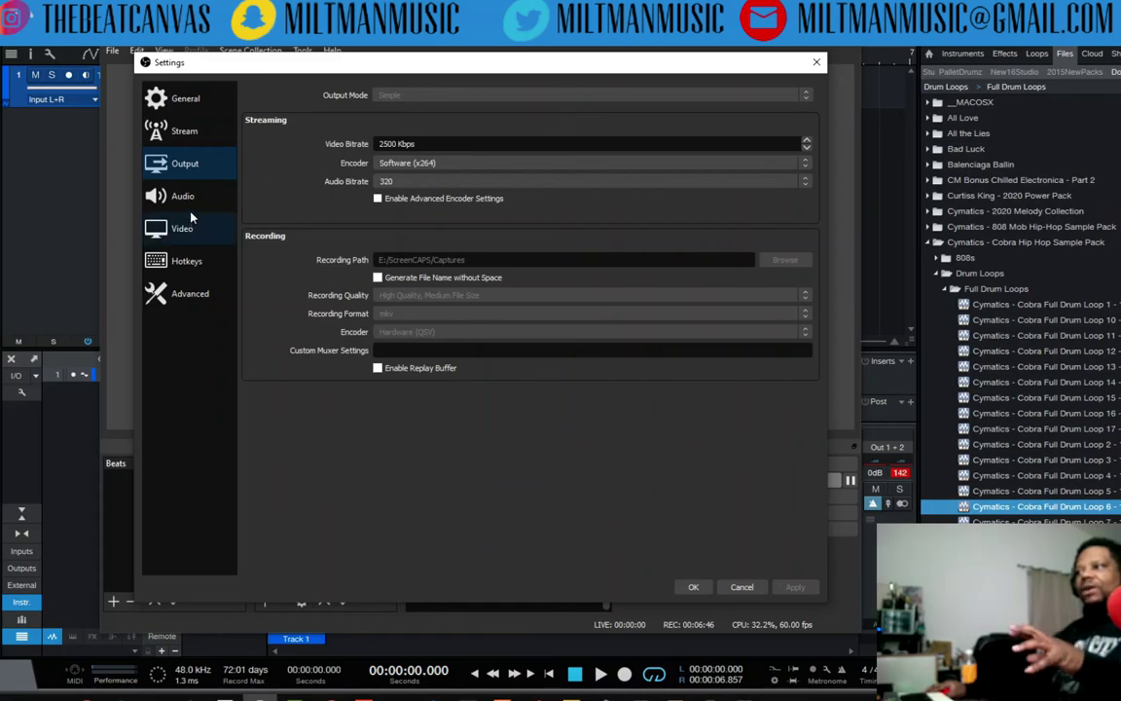
click(187, 197)
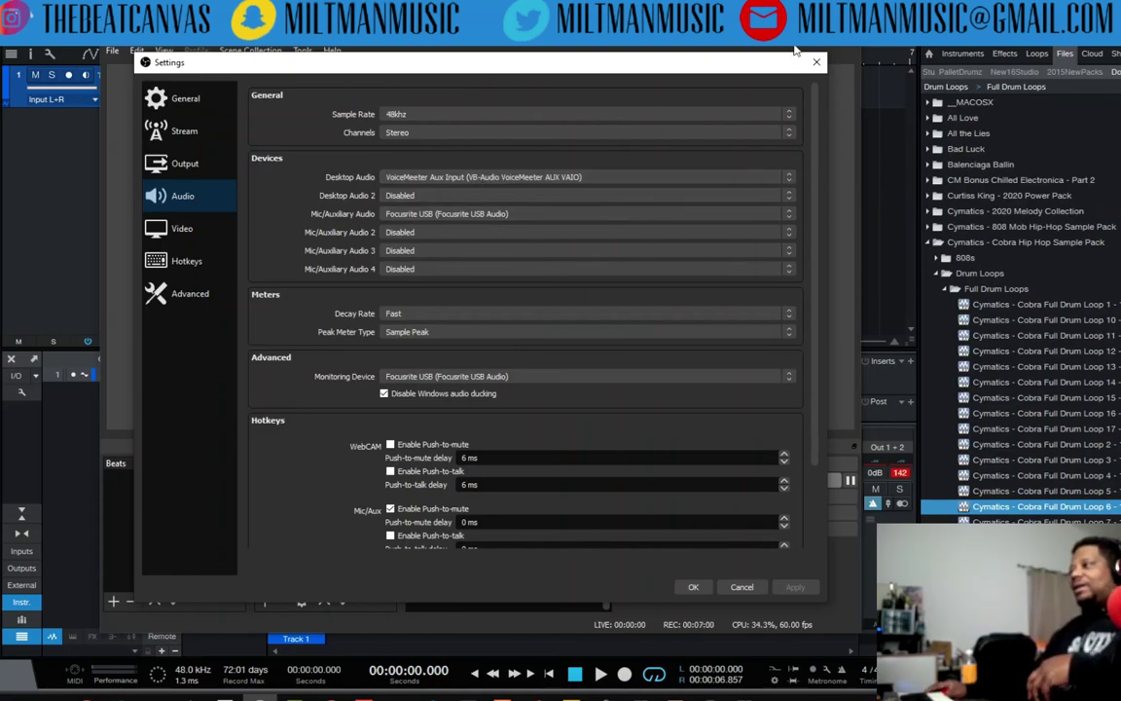
click(816, 62)
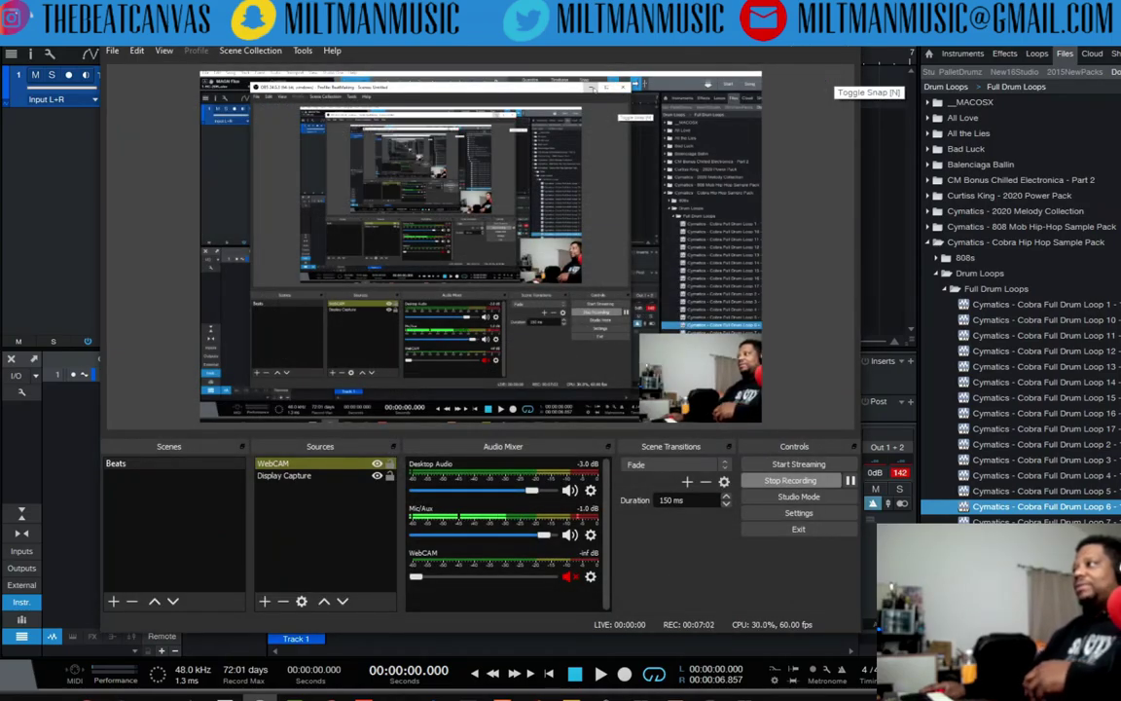
- Show the Voicemeeter Banana input strips, then return to OBS Studio
key(alt+Tab)
key(alt+Tab)
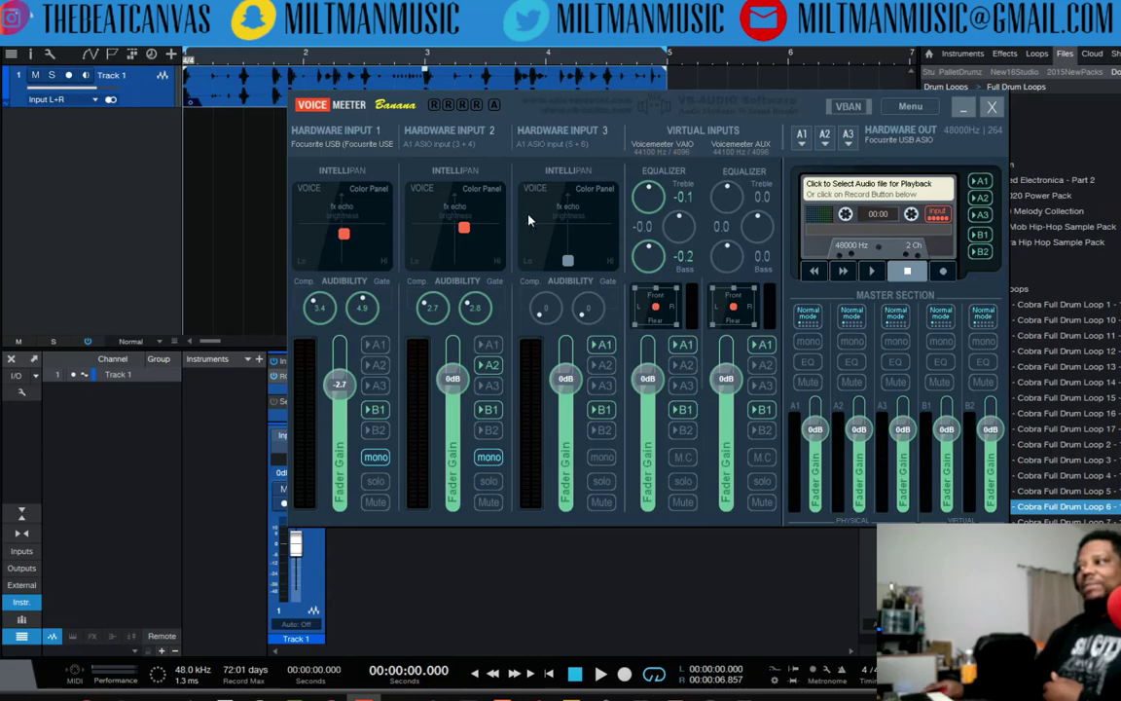
key(alt+Tab)
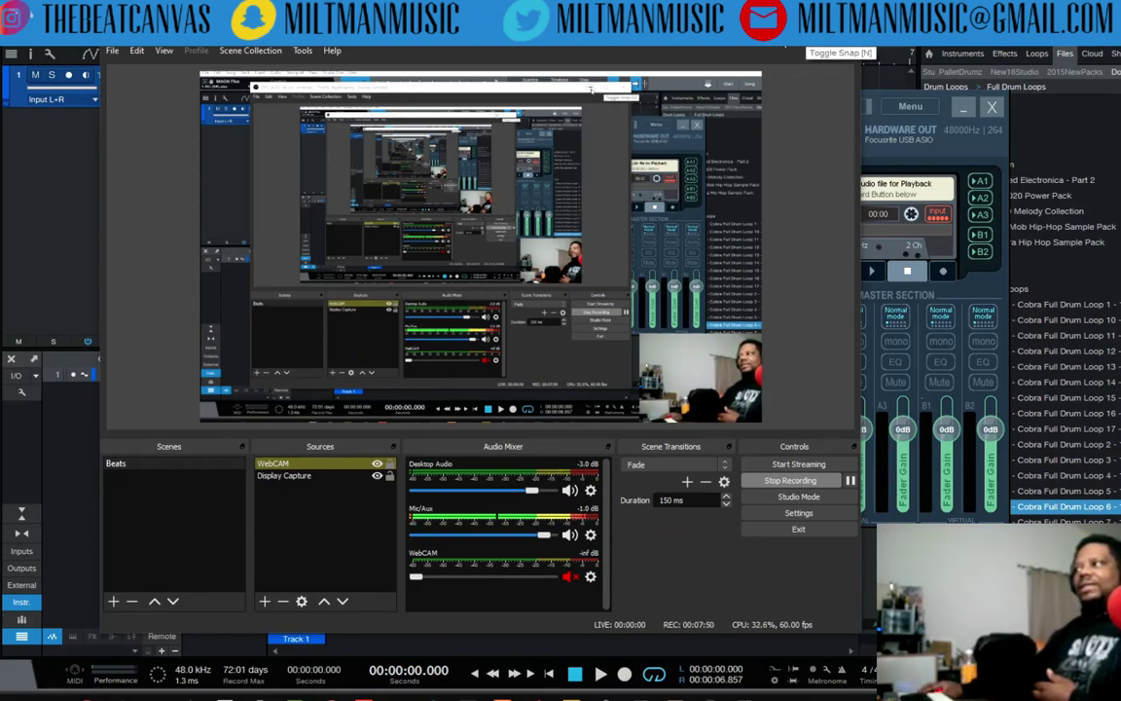
click(787, 35)
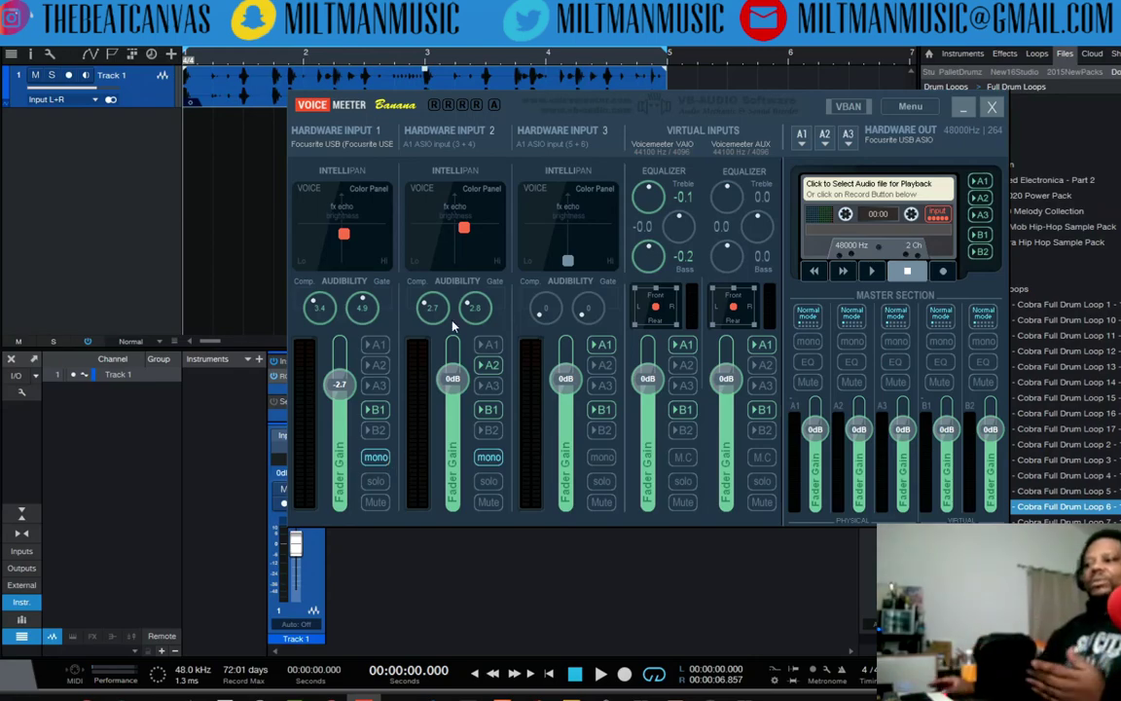
key(alt+Tab)
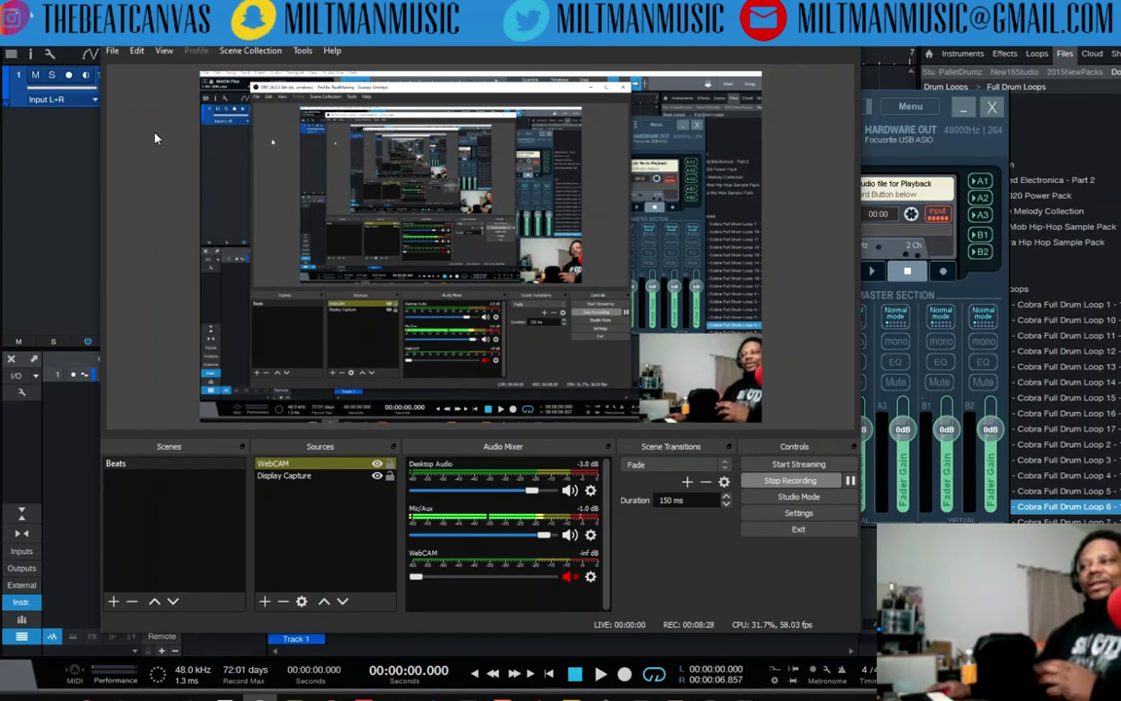
click(798, 514)
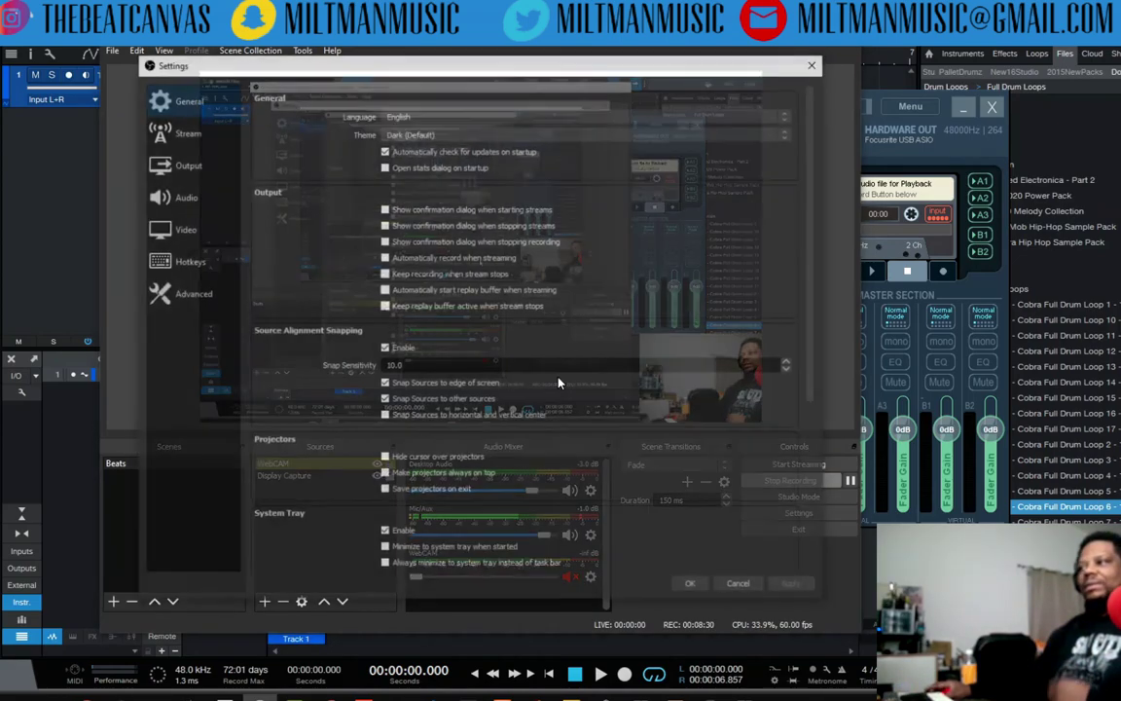
click(184, 164)
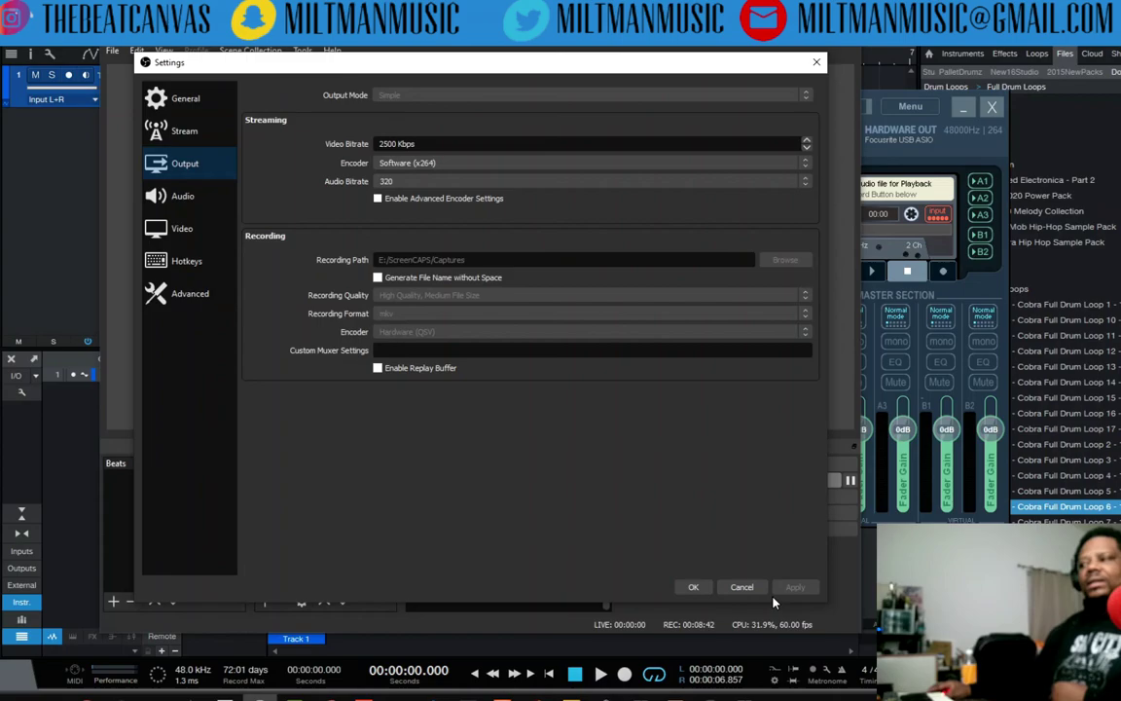
click(741, 587)
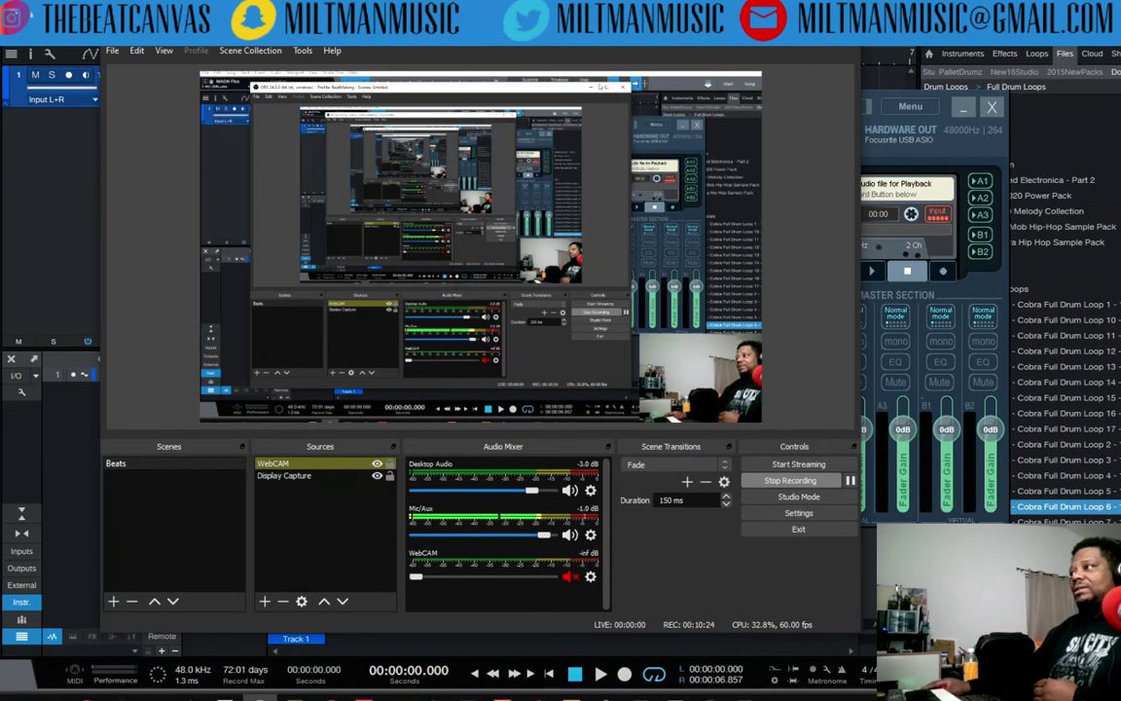
- Switch from OBS Studio to the Voicemeeter Banana mixer with Alt+Tab
key(alt+Tab)
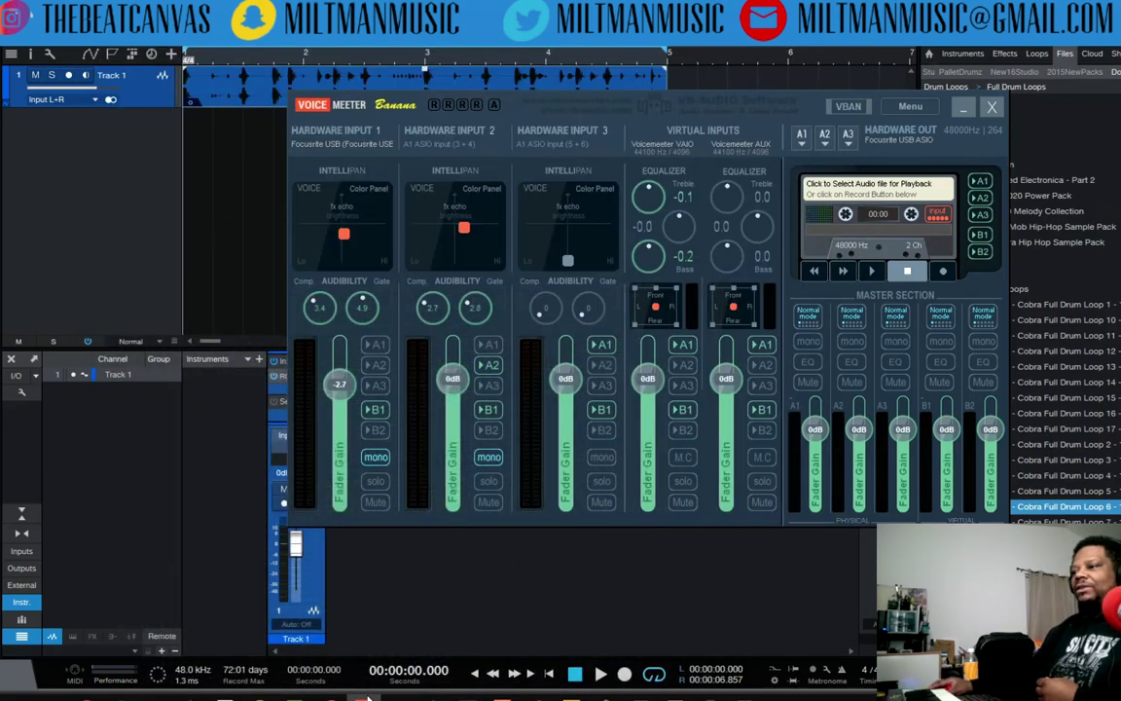
mouse_move(293, 697)
click(294, 642)
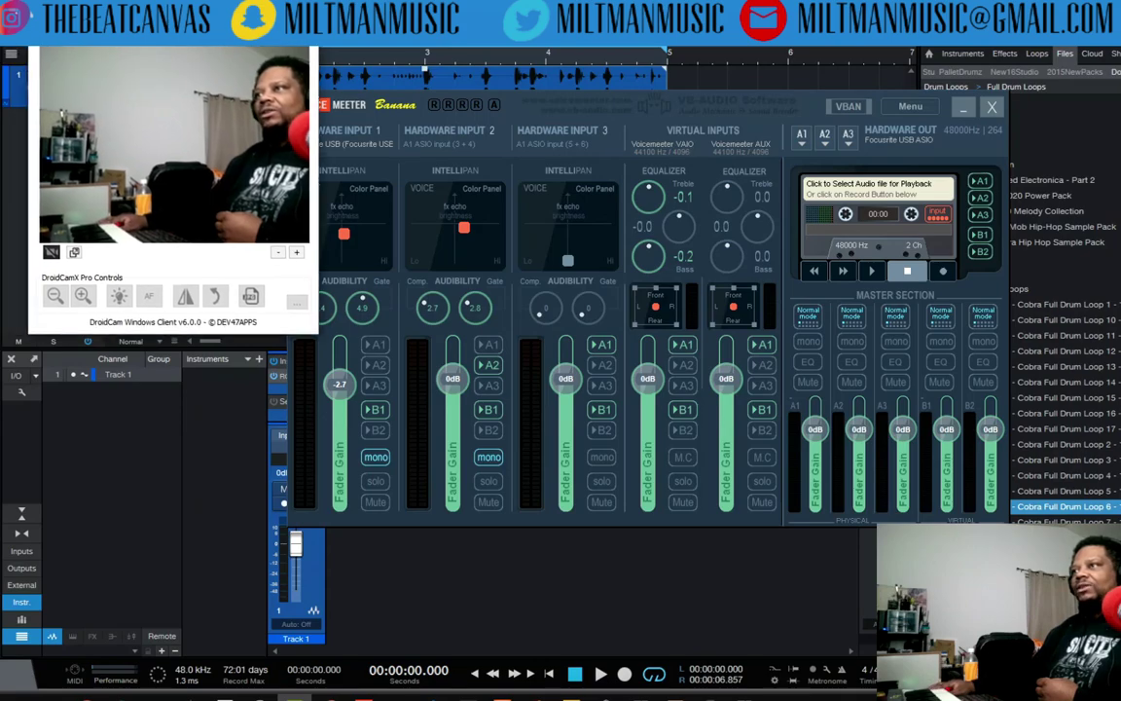
drag(156, 23, 413, 150)
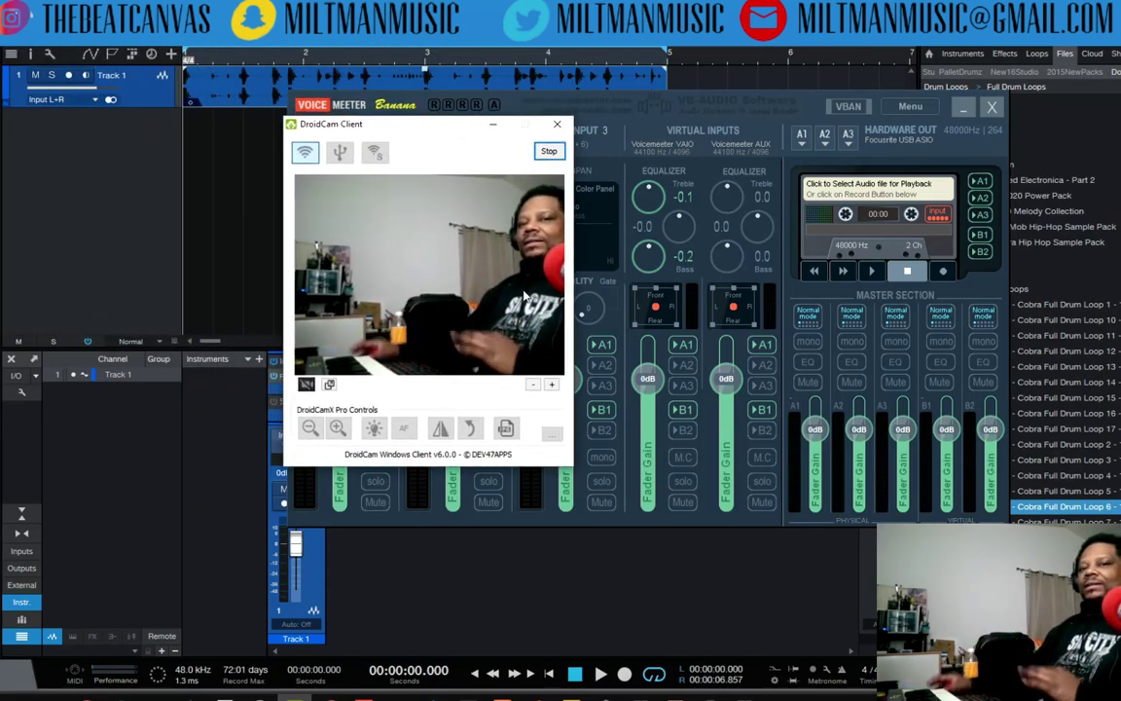
drag(465, 130, 454, 179)
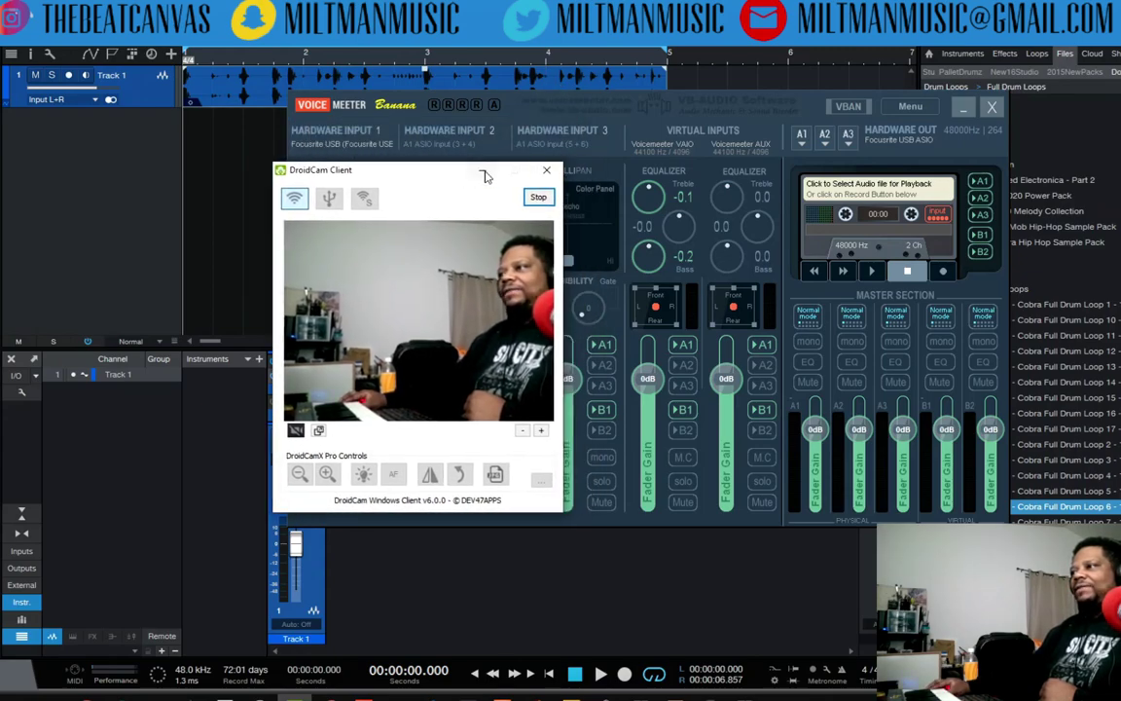
click(484, 173)
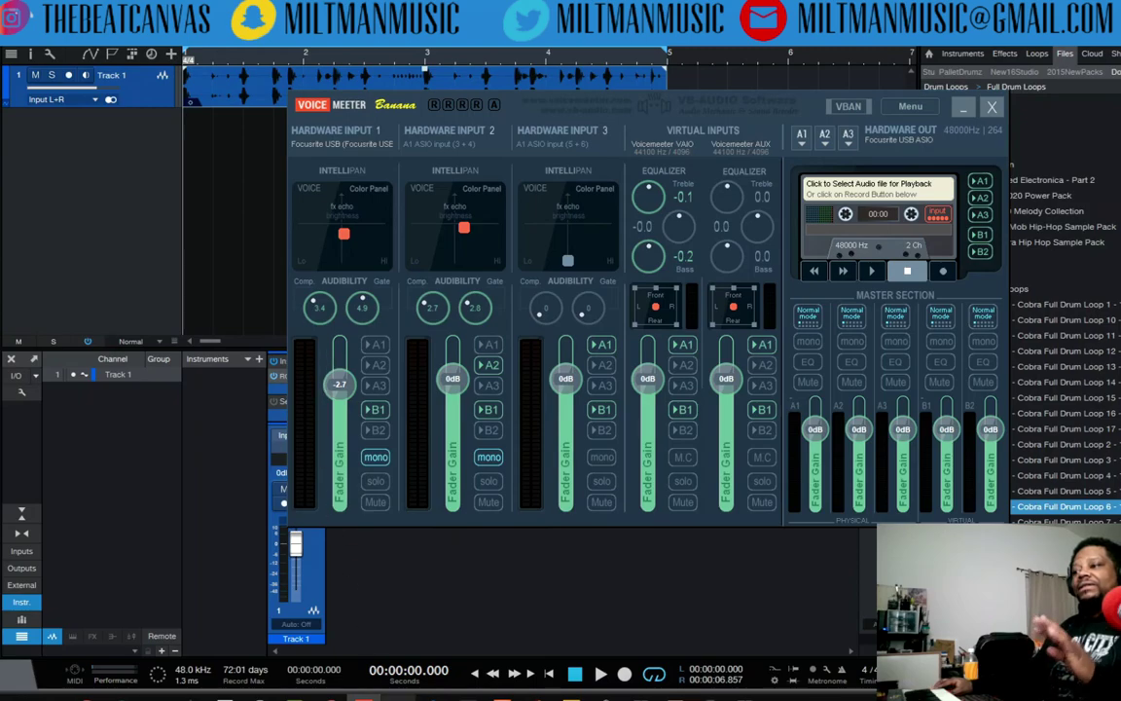
- Bring OBS Studio in front of Voicemeeter Banana from the Windows taskbar
mouse_move(294, 695)
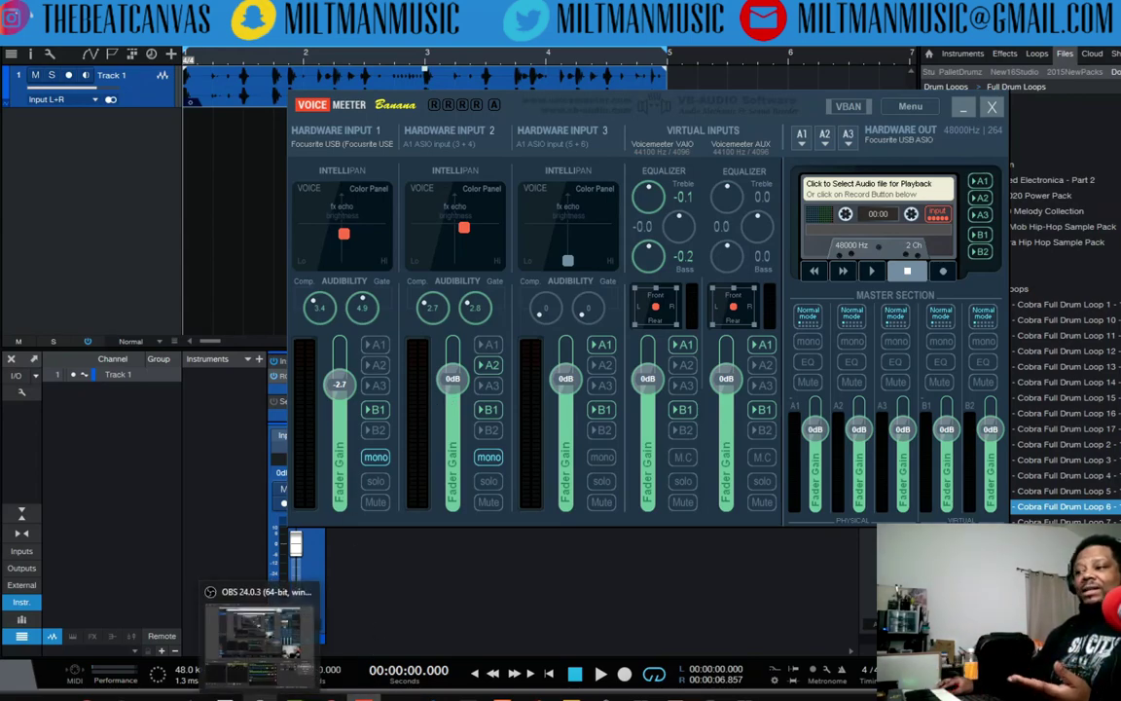
- Bring OBS forward, then minimize it to reveal the Voicemeeter Banana mixer
click(292, 603)
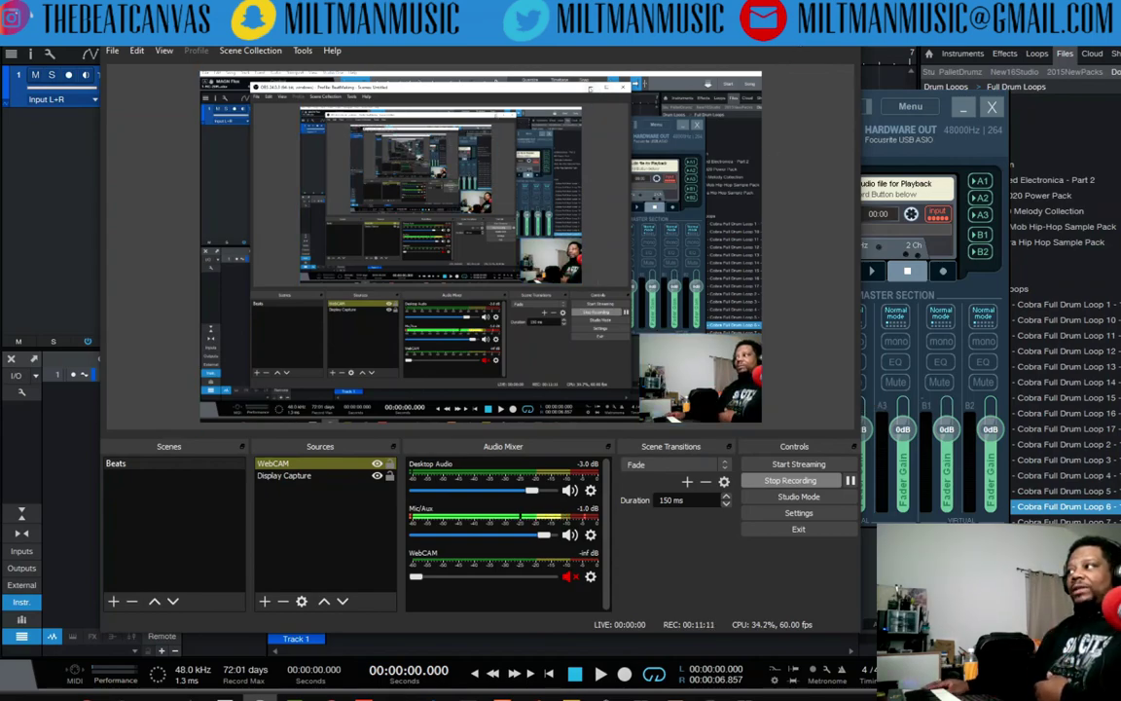
click(800, 46)
mouse_move(259, 695)
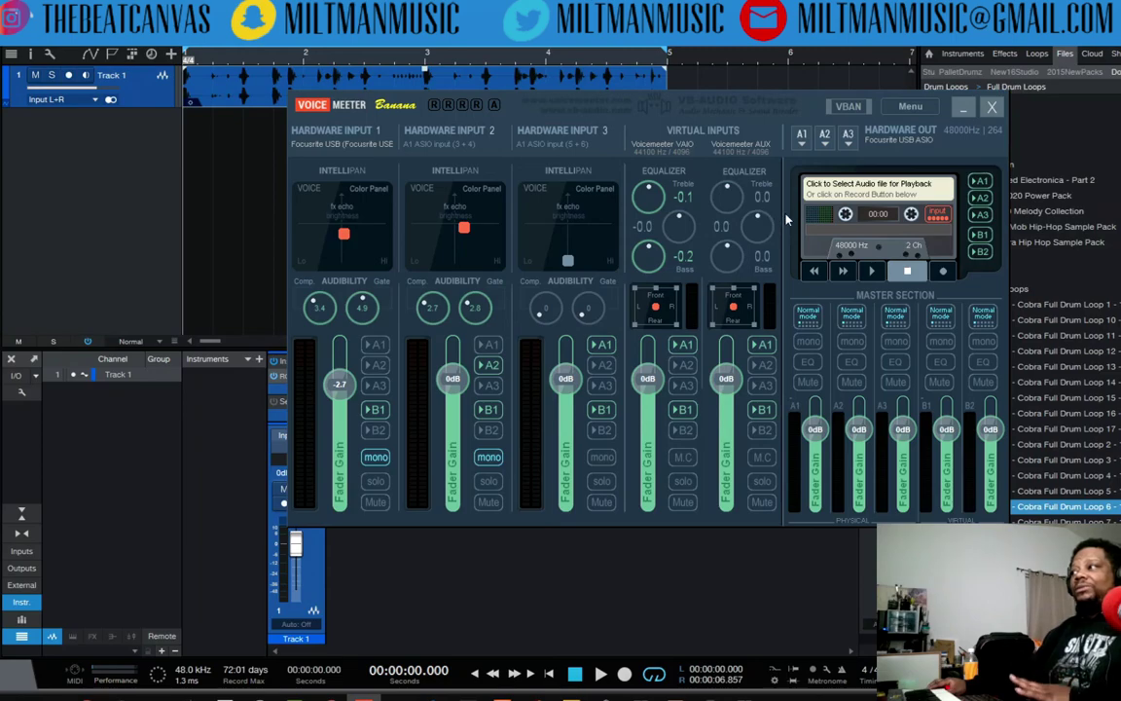
- Minimize the Voicemeeter Banana mixer to reveal Track 1's drum loop in Studio One
click(913, 272)
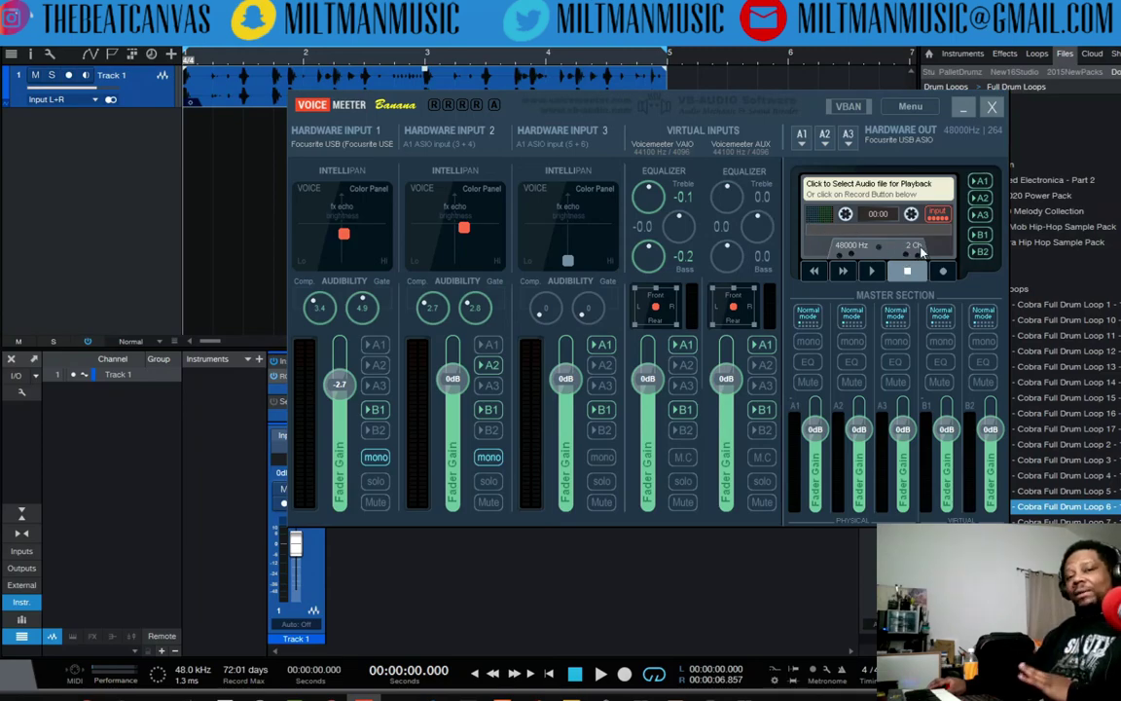
click(963, 109)
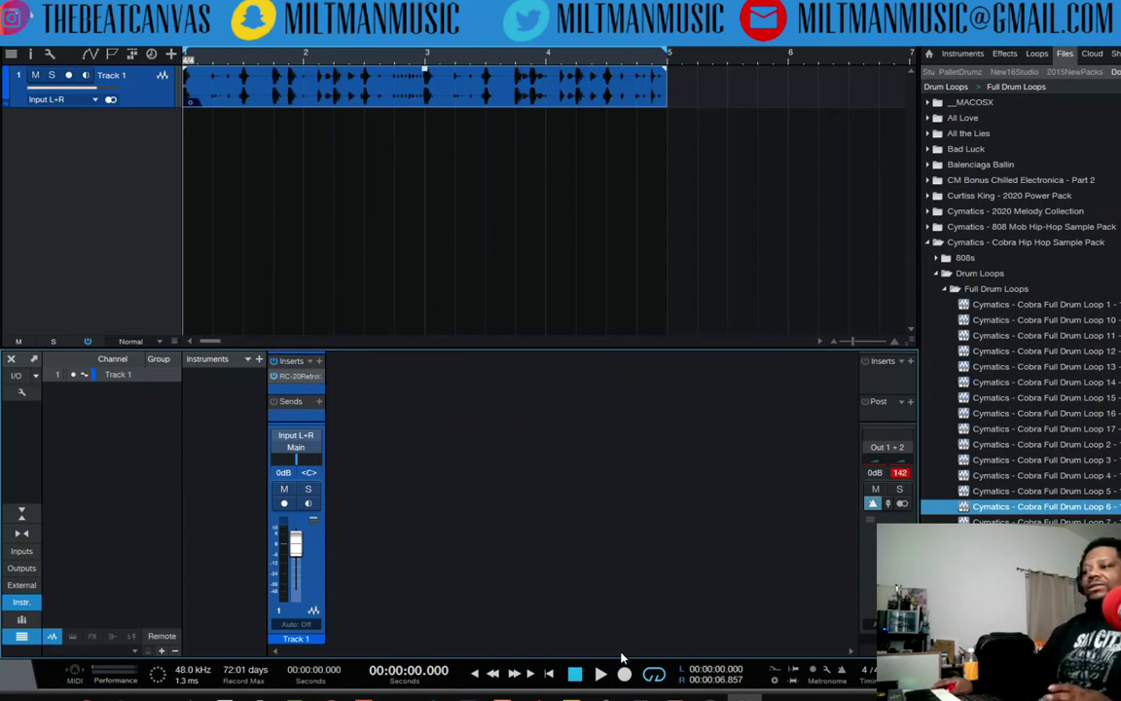
- Inspect Track 1's RC-20 Retro Color insert on Mushy Pineapple, repositioning its window, then close it
click(298, 377)
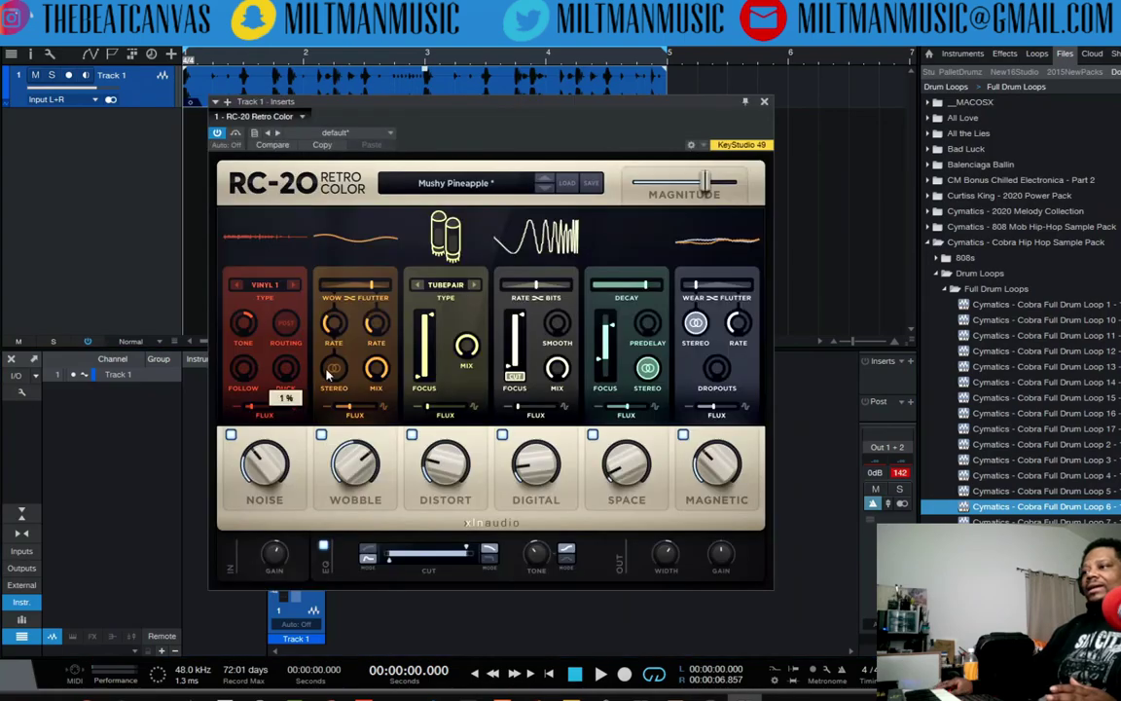
drag(396, 92, 515, 101)
mouse_move(426, 501)
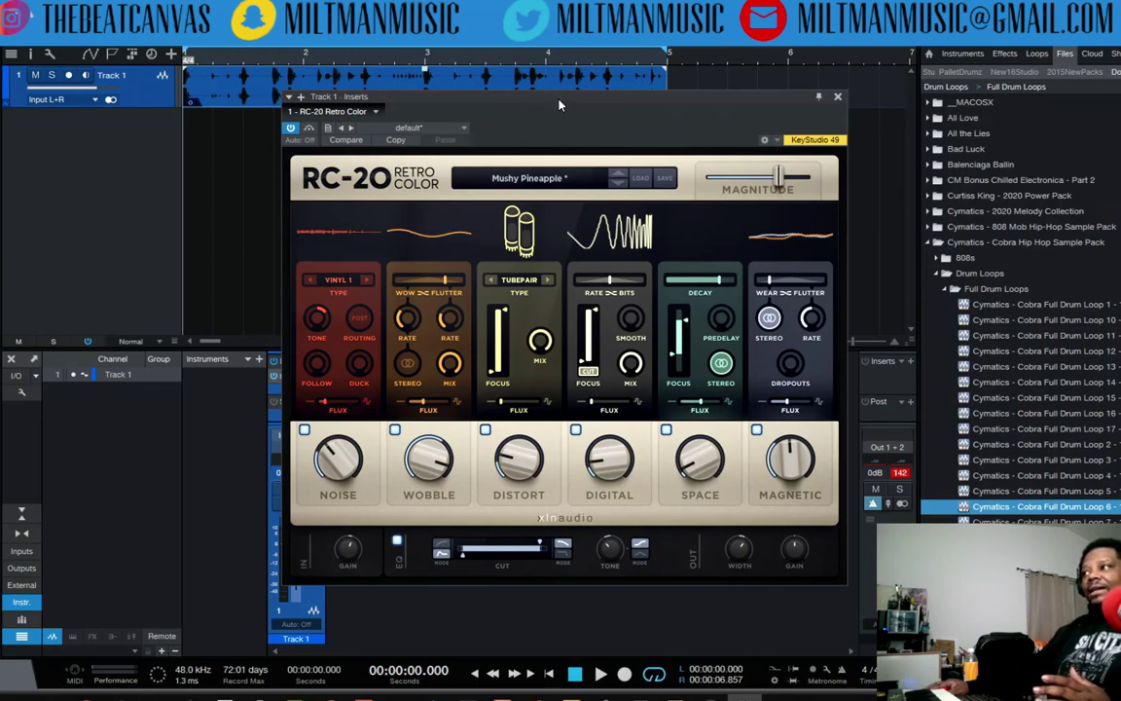
drag(560, 105, 514, 124)
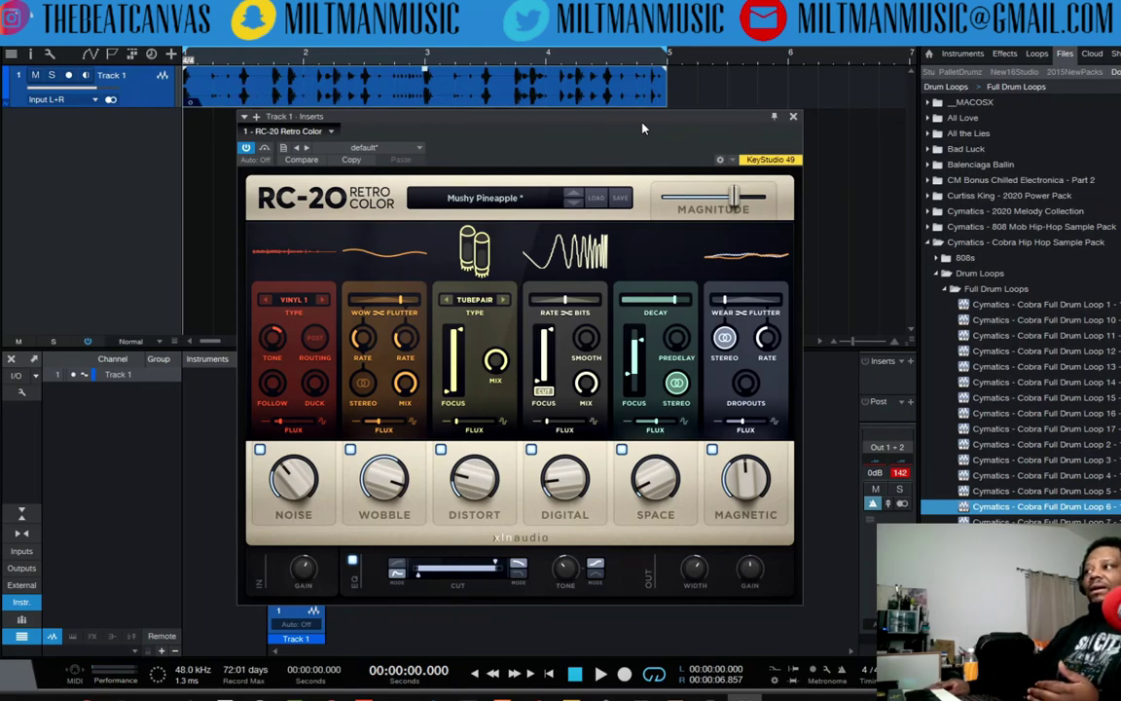
click(793, 117)
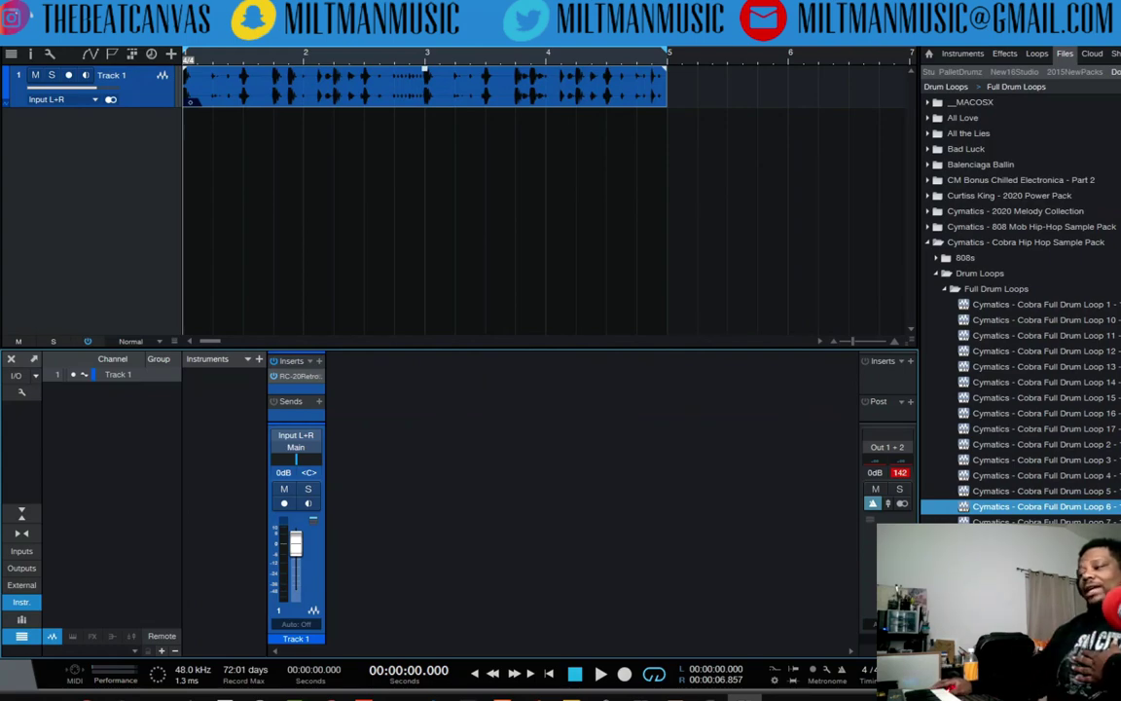
- Add Xpand!2_x64 from the Instruments browser on a new track and open Part A's preset menu
click(962, 54)
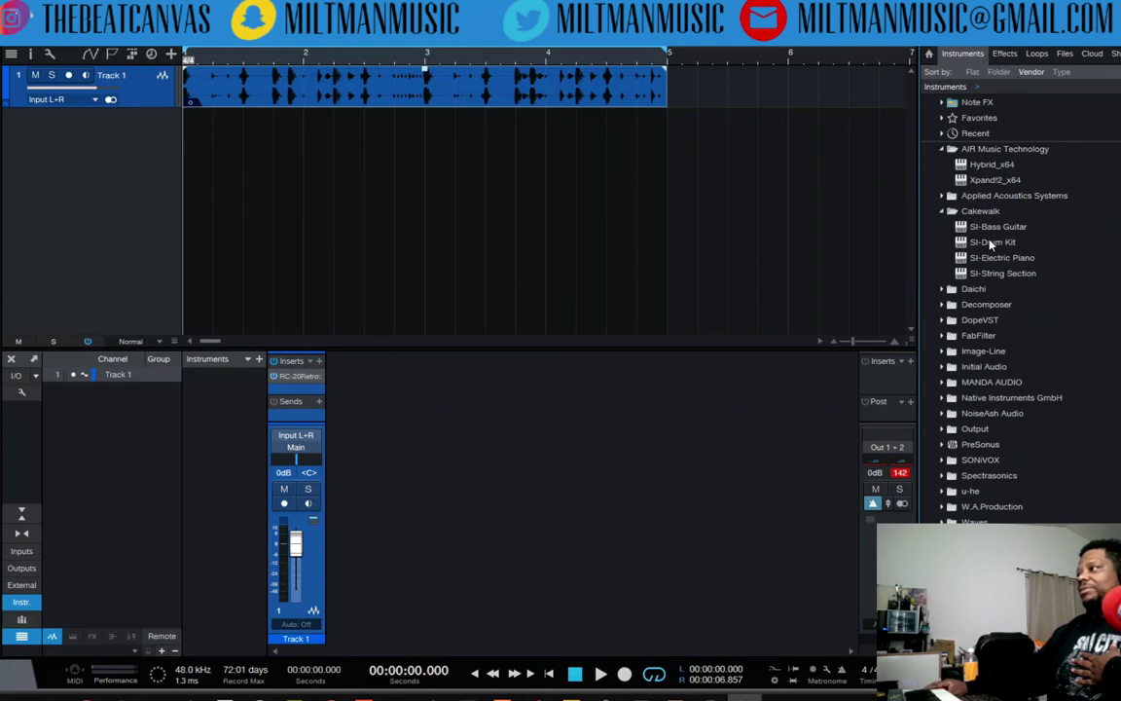
drag(995, 180, 132, 160)
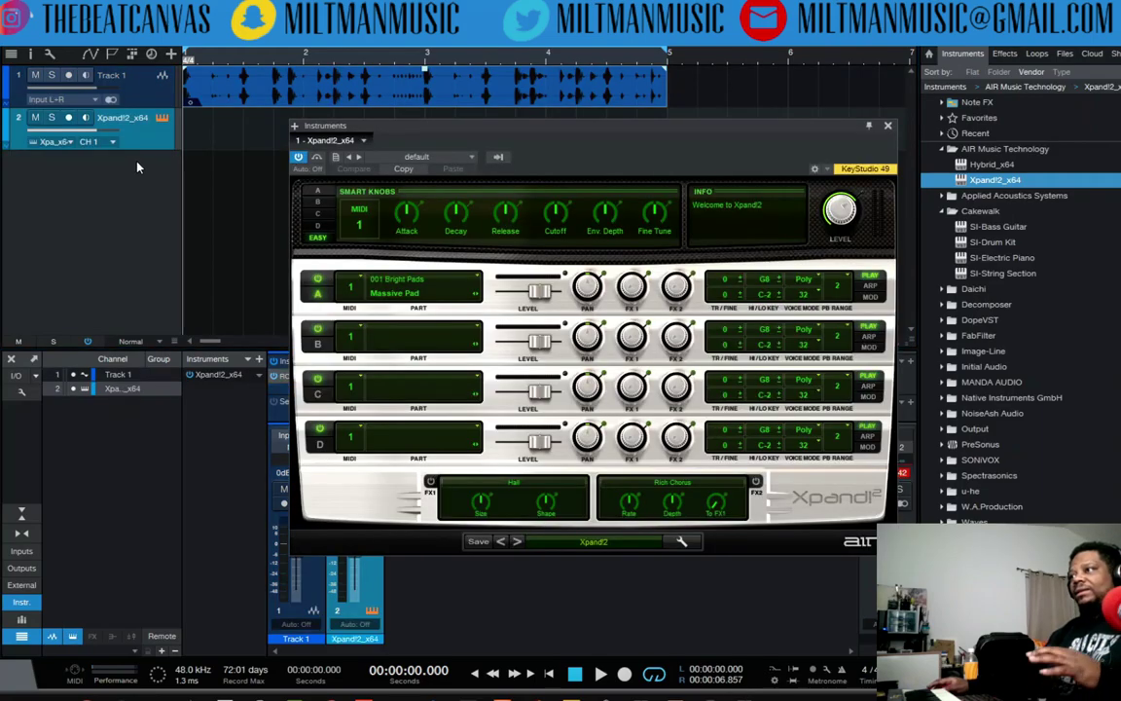
click(603, 543)
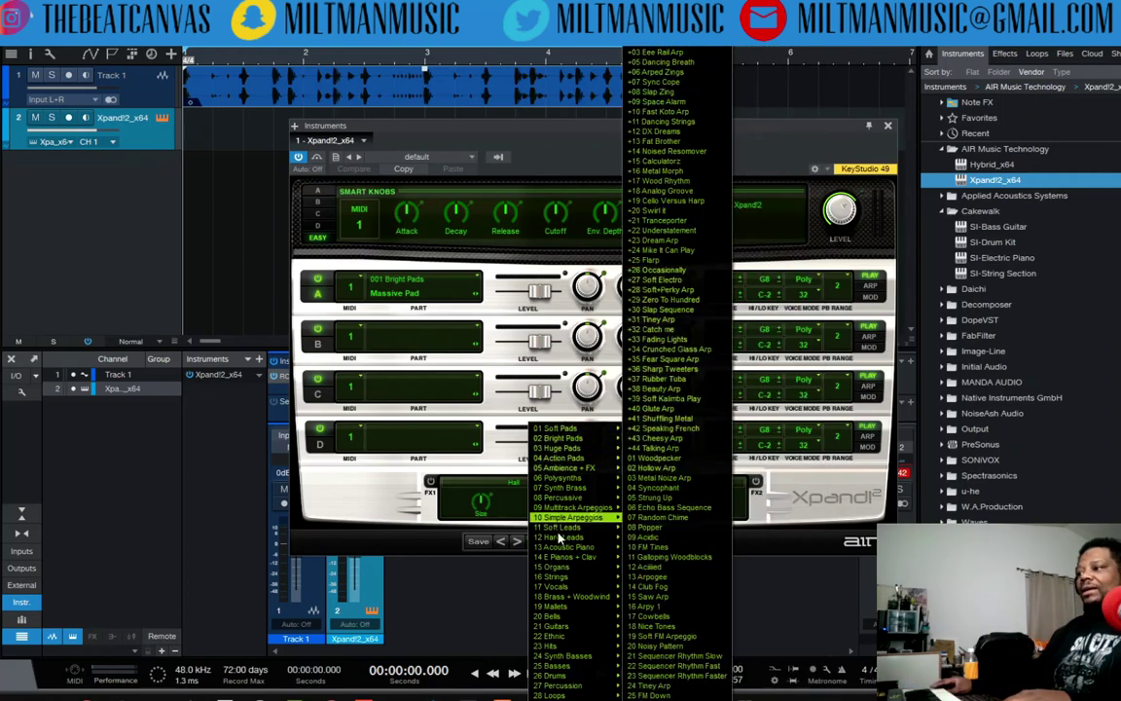
- Load 12 Hard Leads > 10 Fifth Saw into Xpand!2's Part A
mouse_move(572, 538)
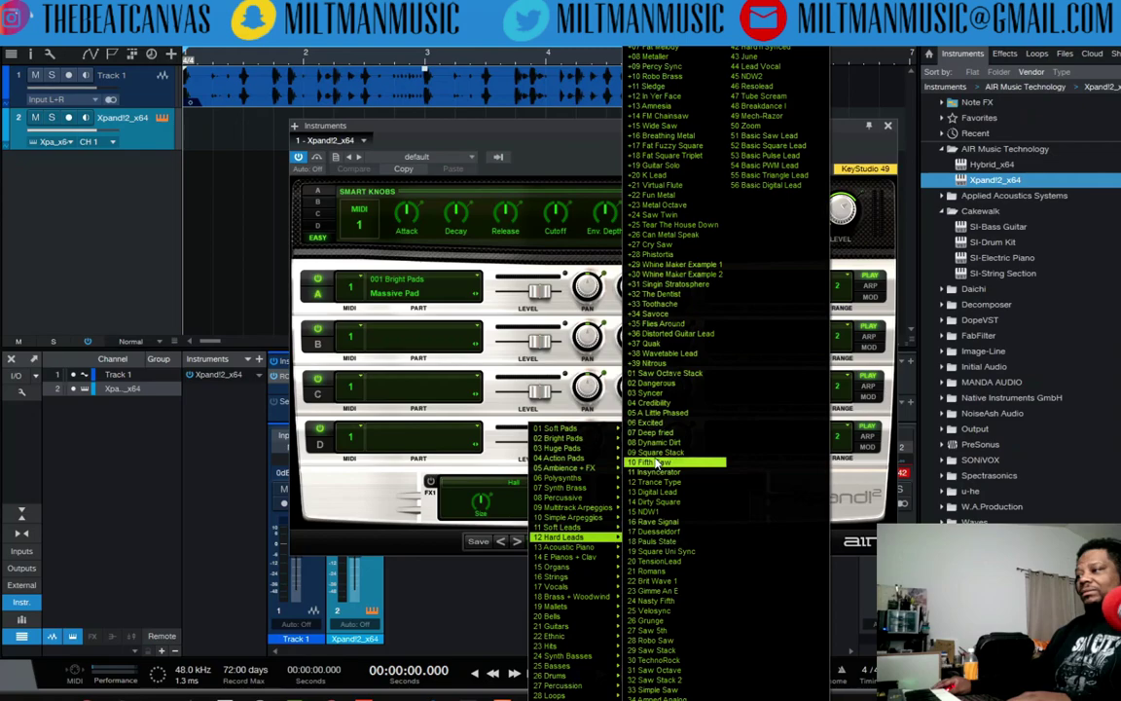
click(658, 463)
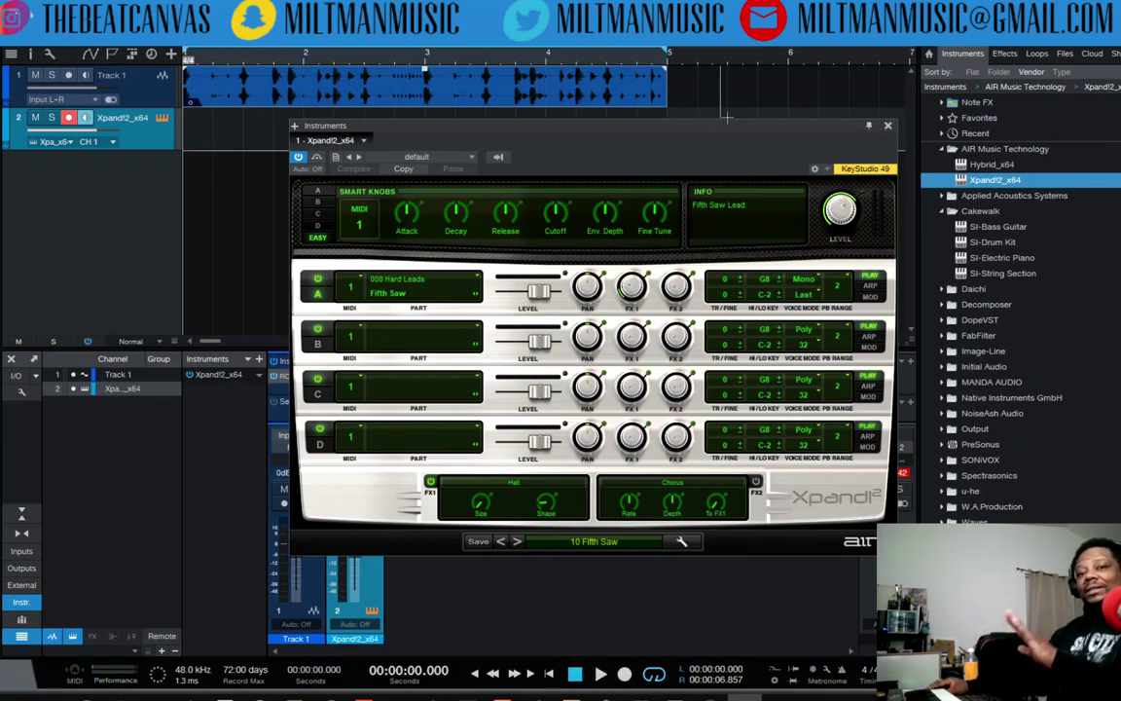
- Close the Xpand!2 window, leaving its armed track beside the drum loop
click(888, 126)
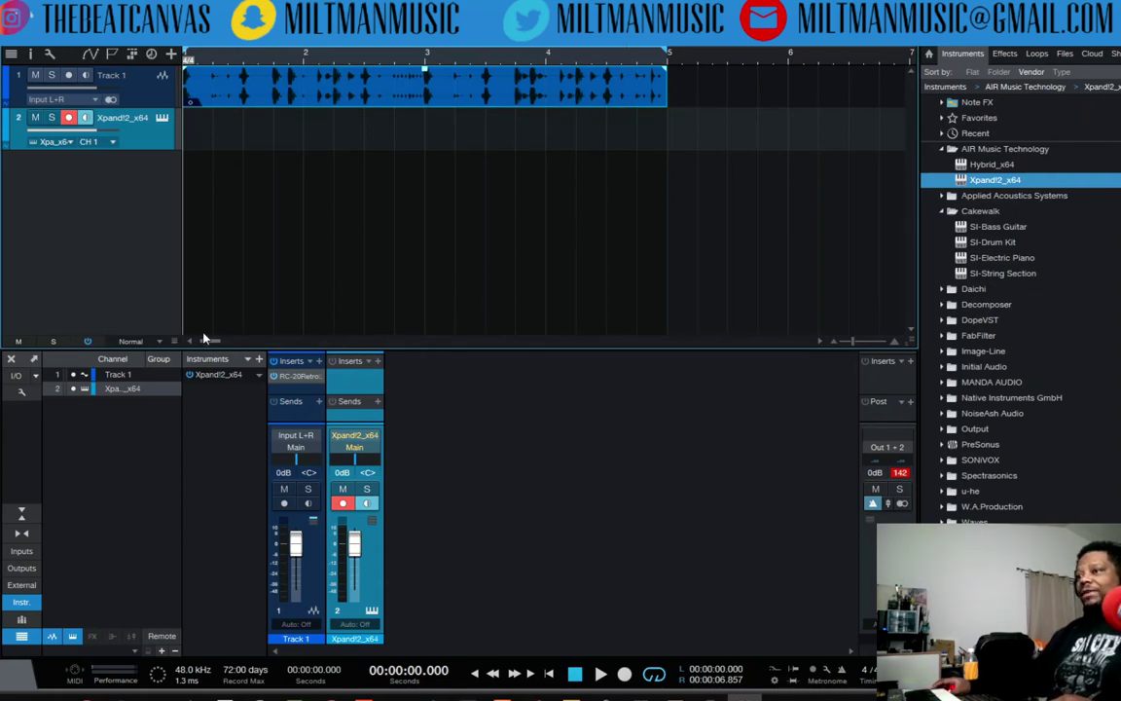
- Hide the mixer console so the arrange view with both tracks fills the window
click(11, 360)
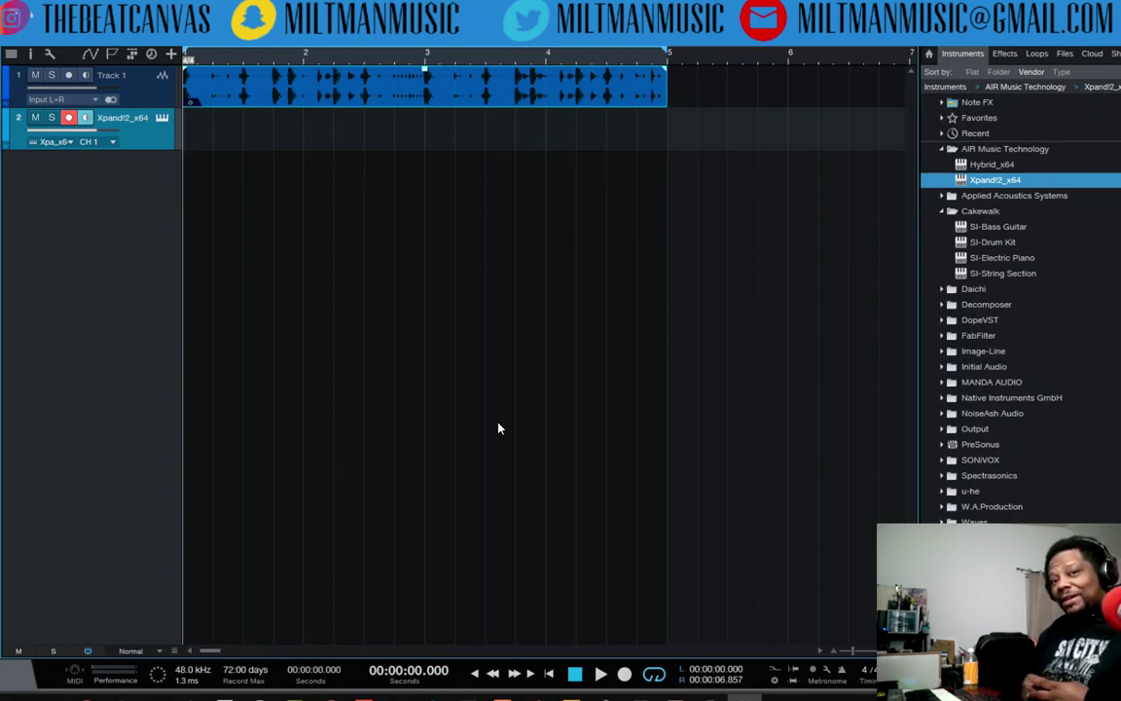
- Play the drum loop, stop and rewind to the start, then play it again
key(space)
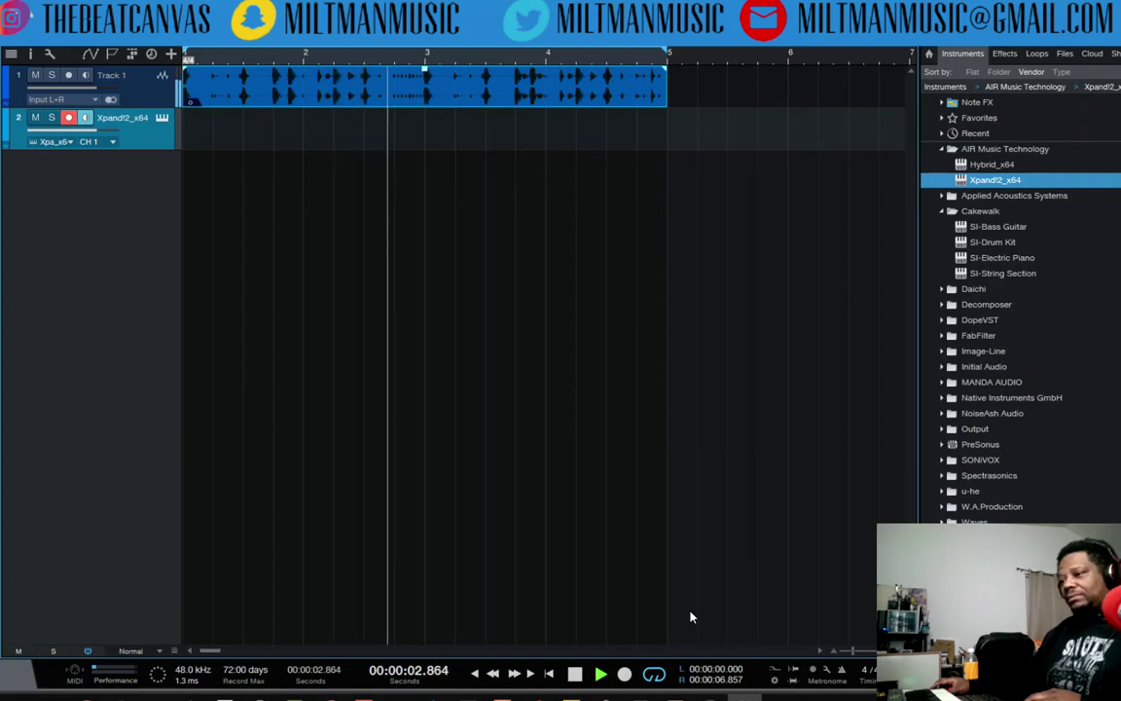
click(574, 675)
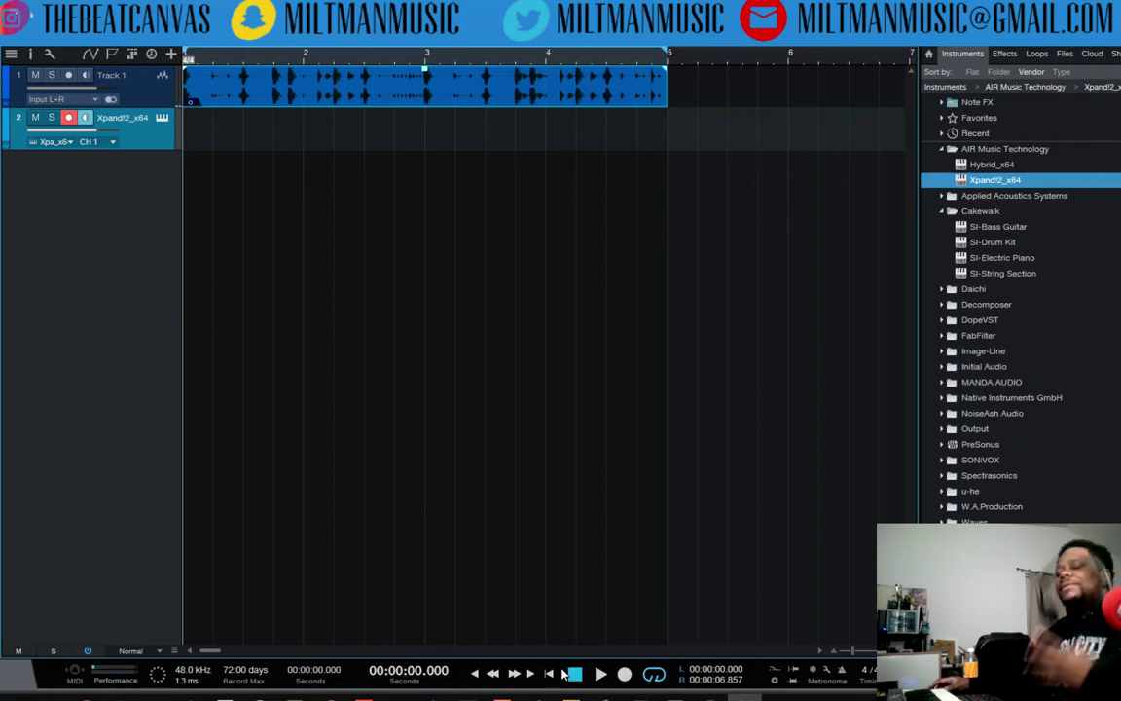
key(space)
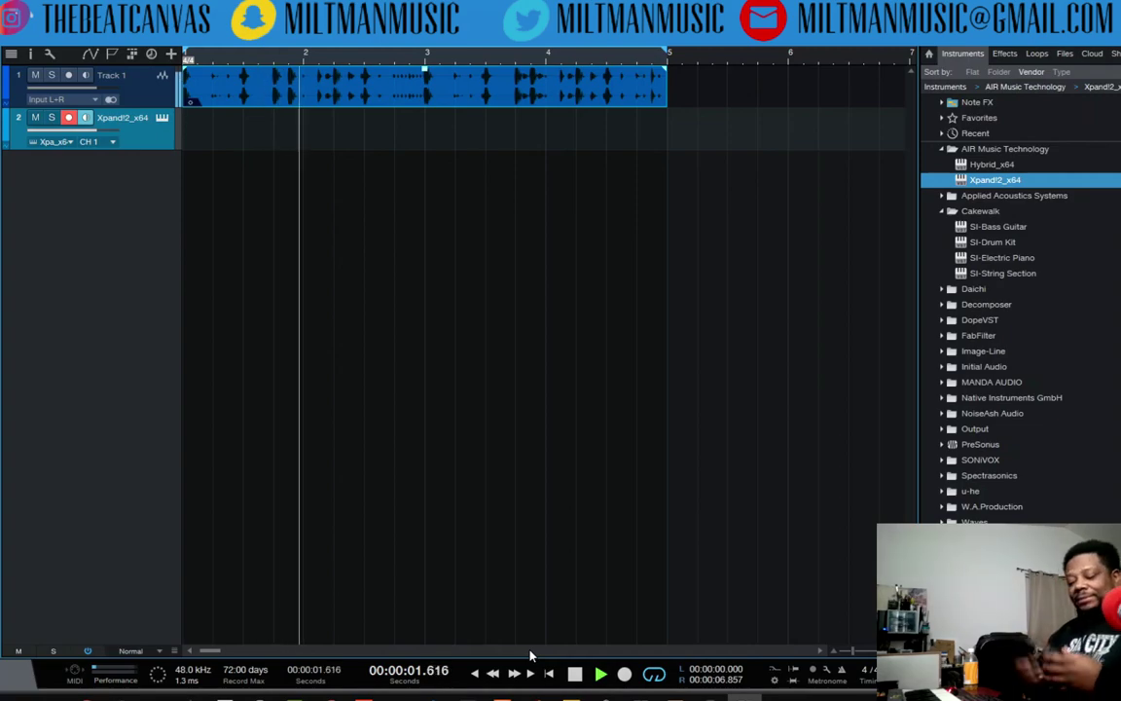